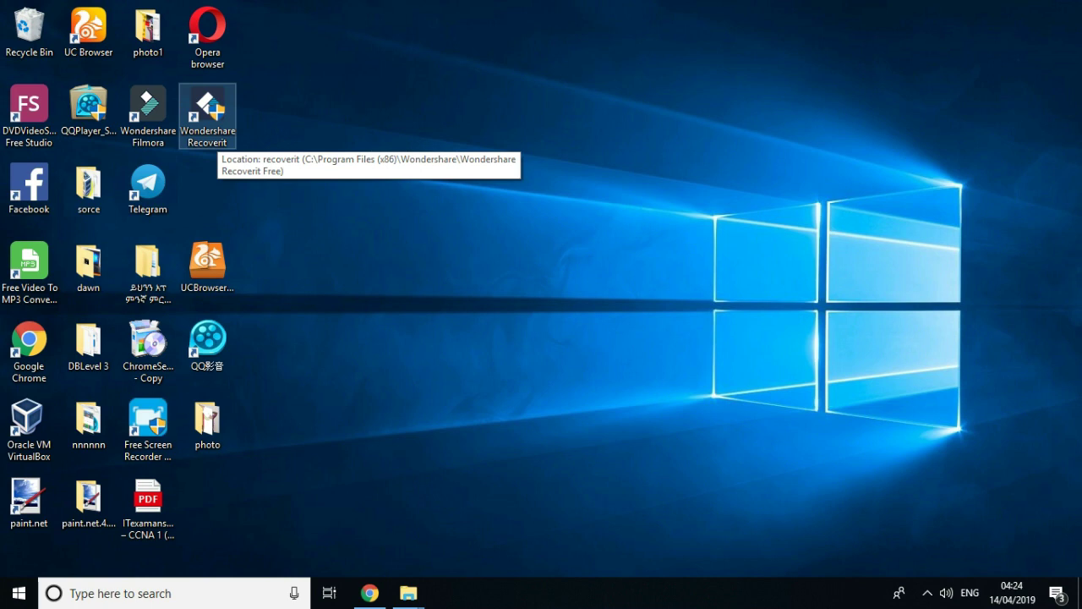
# Launch Wondershare Recoverit from the desktop and minimize its window.
pyautogui.click(218, 137)
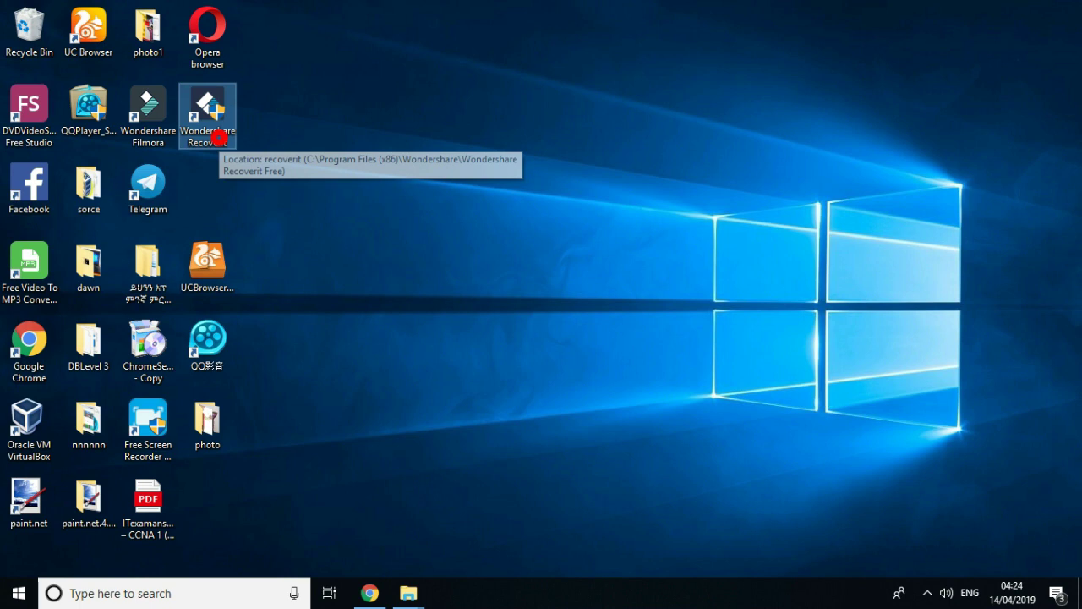
pyautogui.doubleClick(219, 137)
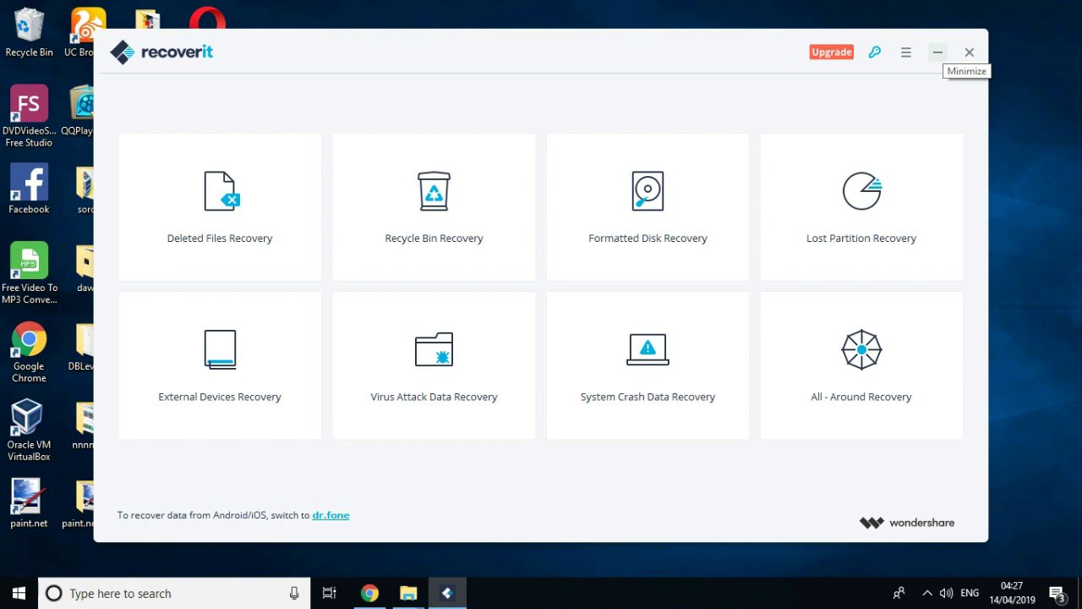
pyautogui.click(938, 52)
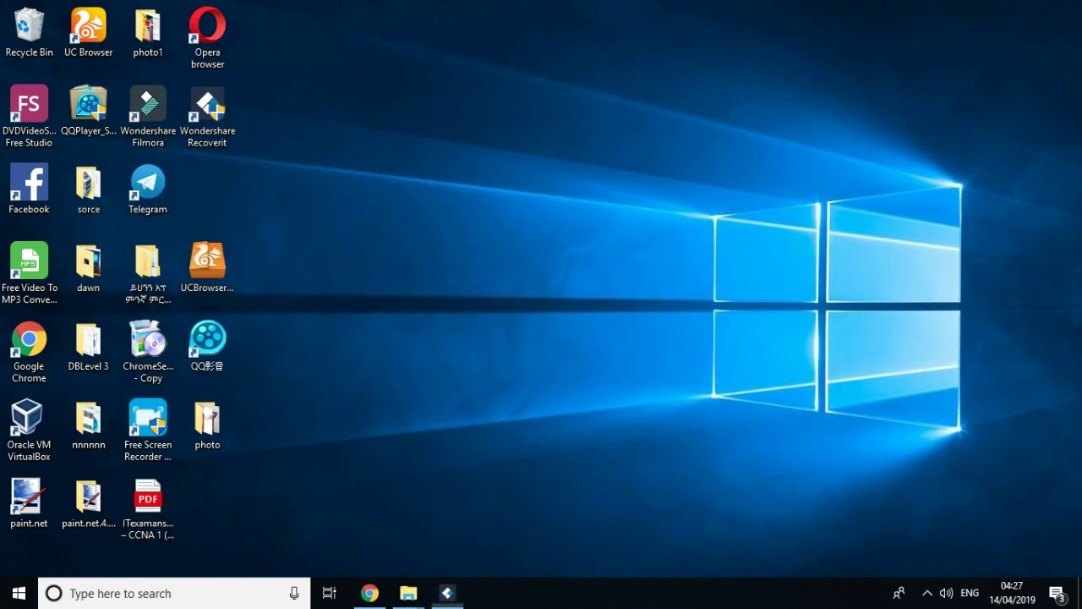
# Switch to File Explorer, close a spare This PC window, and bring up another This PC window showing USB Drive (D:).
pyautogui.moveTo(408, 591)
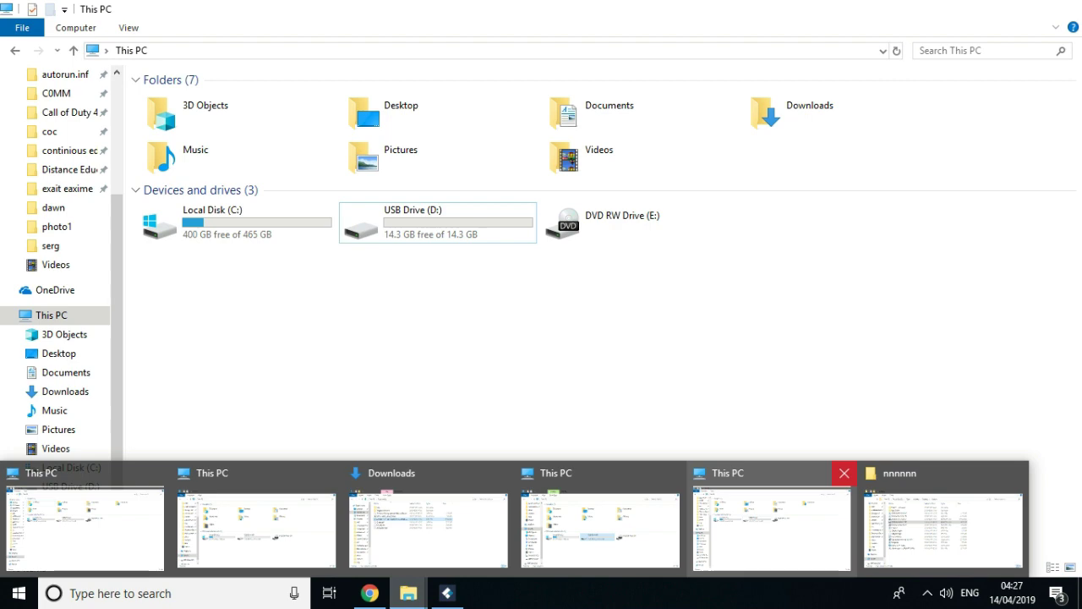
pyautogui.click(843, 474)
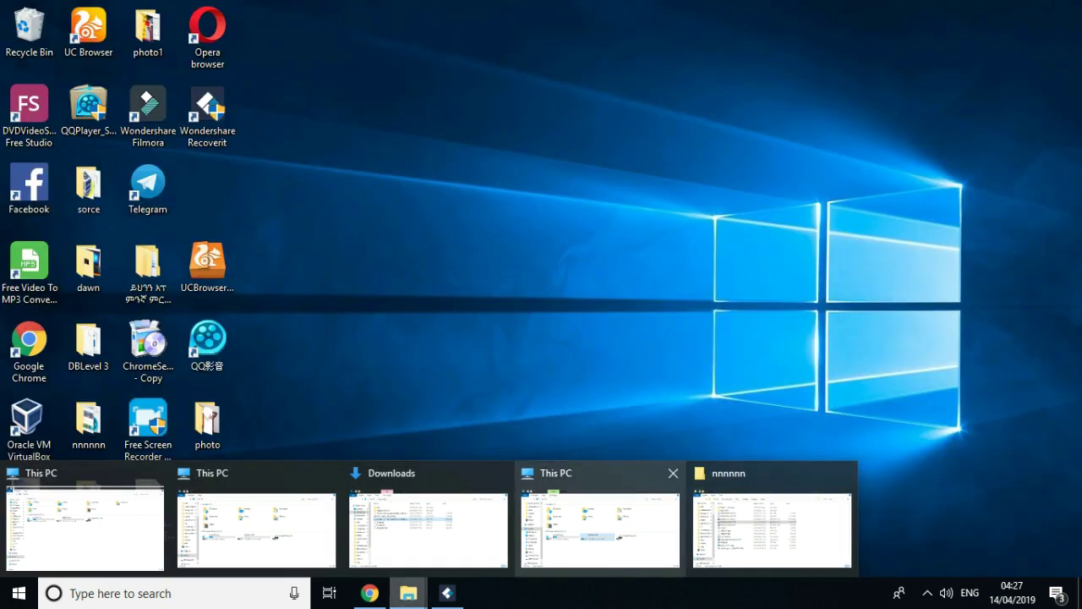
pyautogui.click(603, 512)
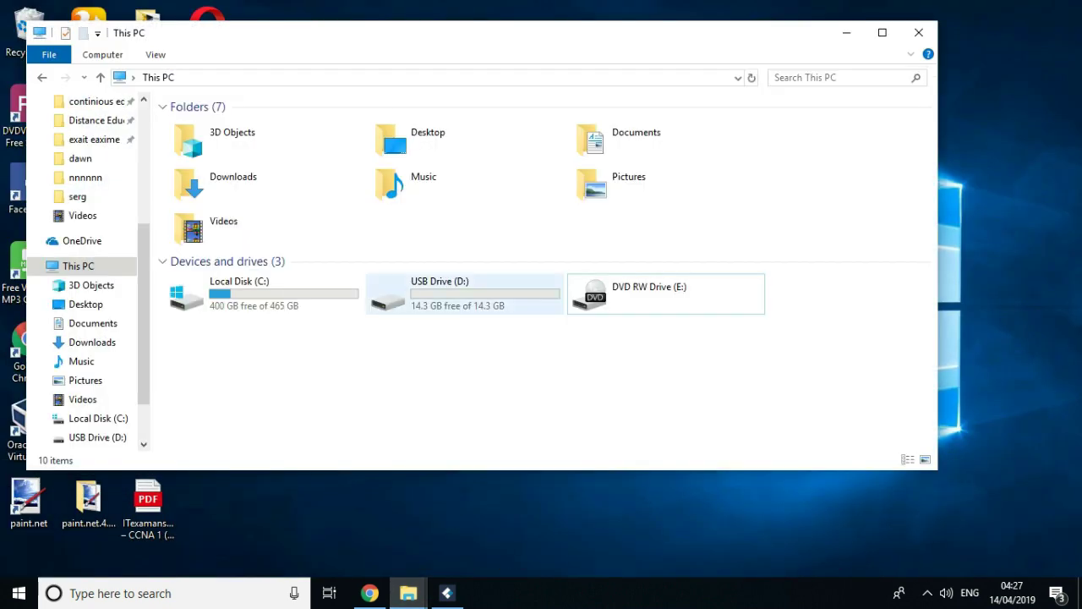
pyautogui.click(458, 306)
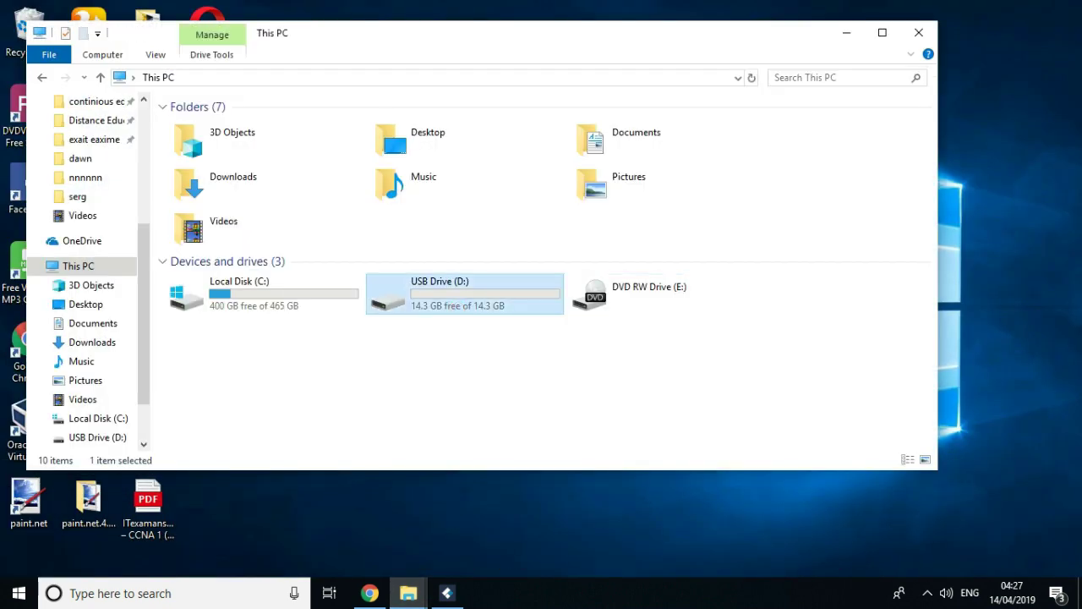
pyautogui.rightClick(433, 366)
pyautogui.click(486, 430)
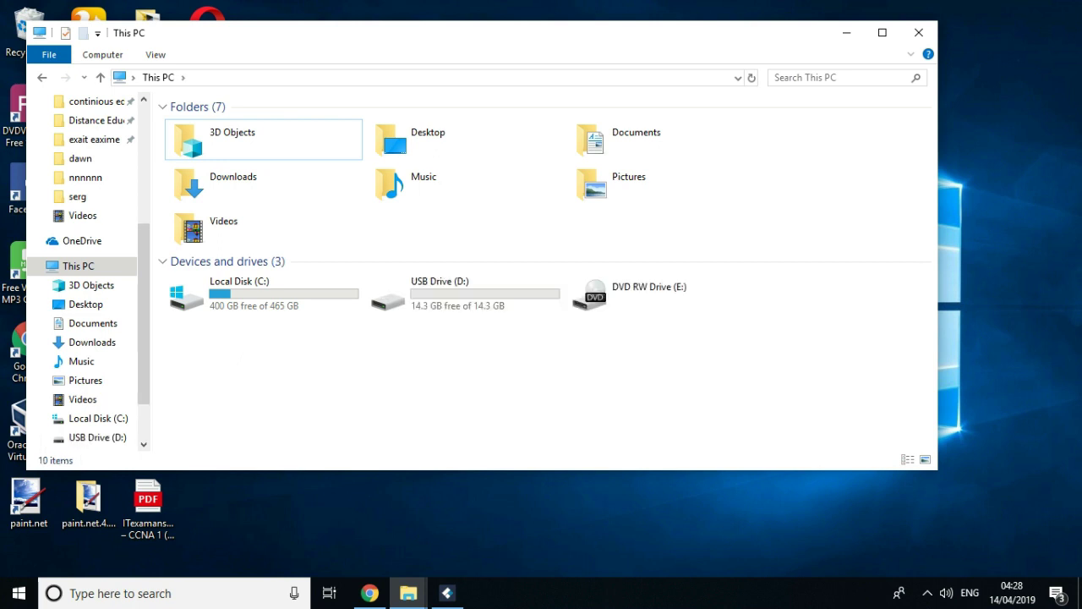
# Move the This PC window aside to uncover the photo folder on the desktop.
pyautogui.click(457, 298)
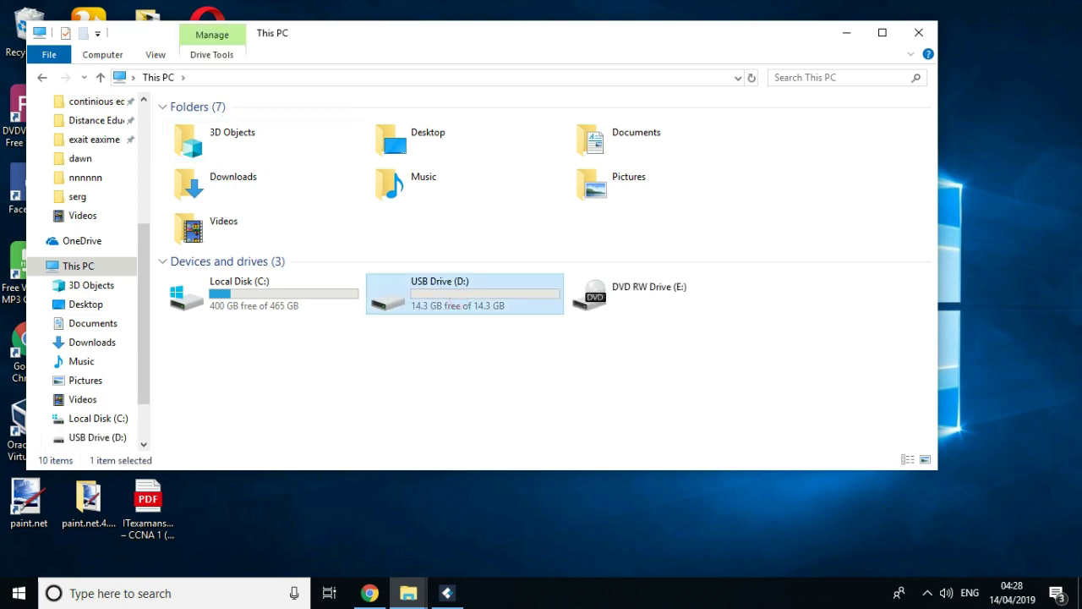
pyautogui.click(466, 401)
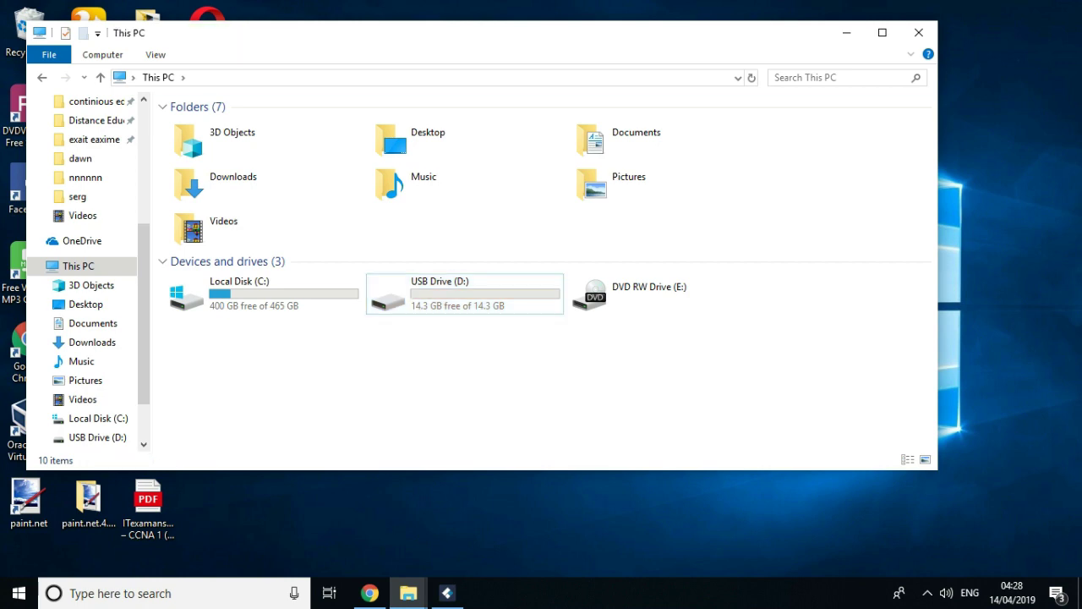
pyautogui.moveTo(474, 48); pyautogui.dragTo(611, 115)
pyautogui.moveTo(475, 84); pyautogui.dragTo(551, 106)
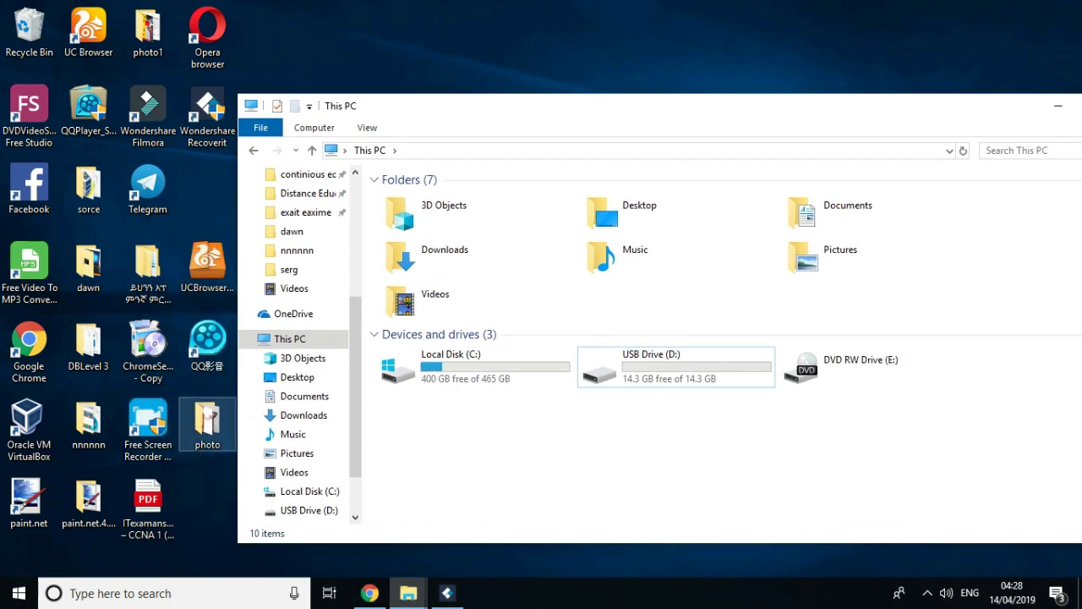
# Copy the photo folder on the desktop to the clipboard.
pyautogui.moveTo(207, 423); pyautogui.dragTo(660, 372)
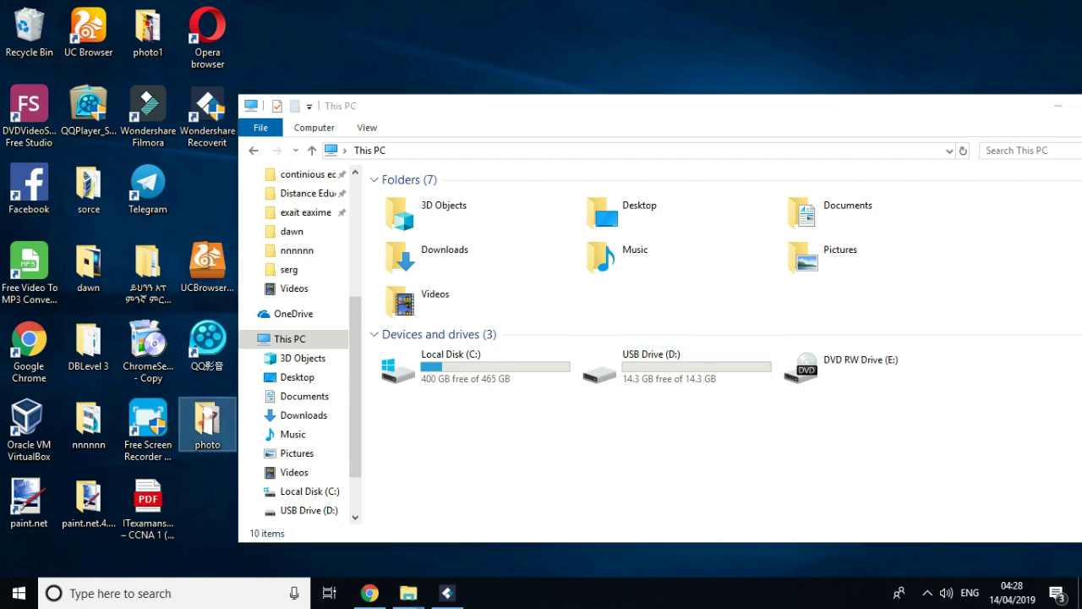
pyautogui.moveTo(465, 121); pyautogui.dragTo(498, 85)
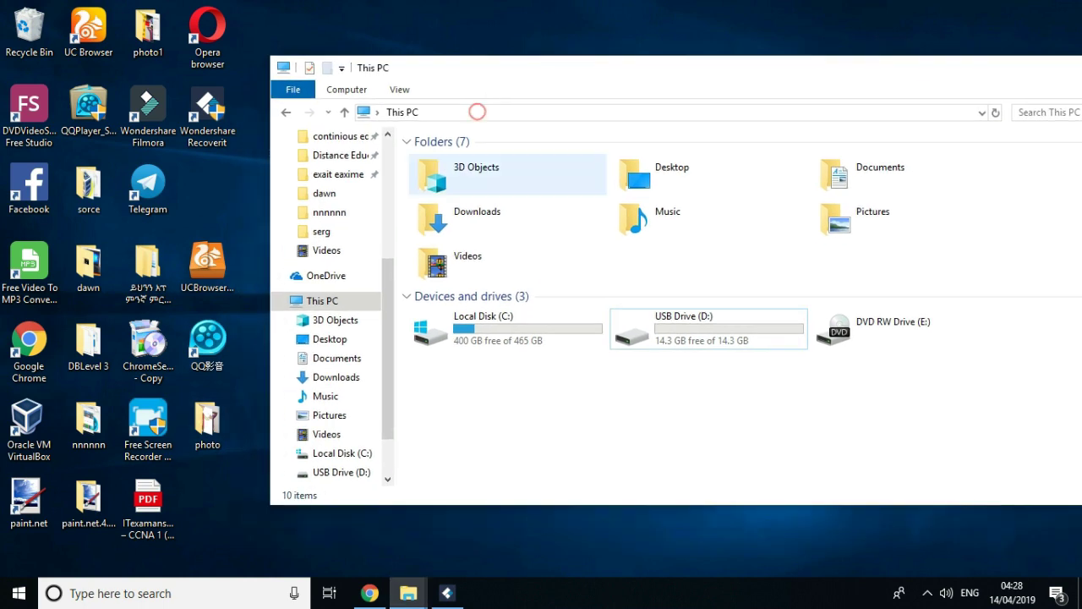
pyautogui.click(211, 423)
pyautogui.rightClick(217, 423)
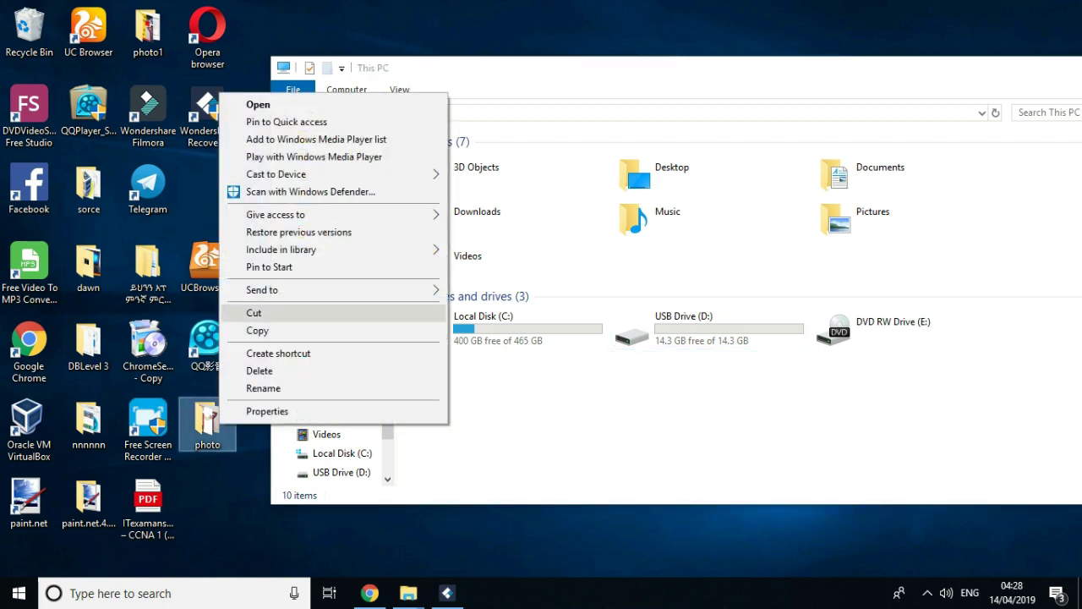
pyautogui.click(262, 329)
# Maximize the This PC window and paste the photo folder into USB Drive (D:), replacing the files that have the same names.
pyautogui.moveTo(874, 65); pyautogui.dragTo(679, 73)
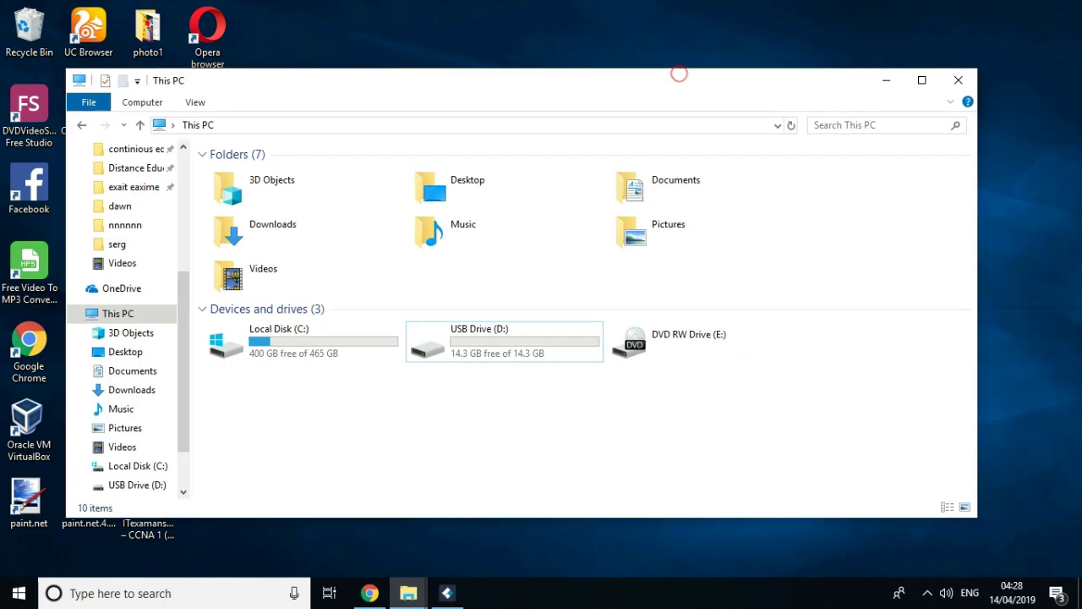
pyautogui.click(932, 76)
pyautogui.doubleClick(423, 225)
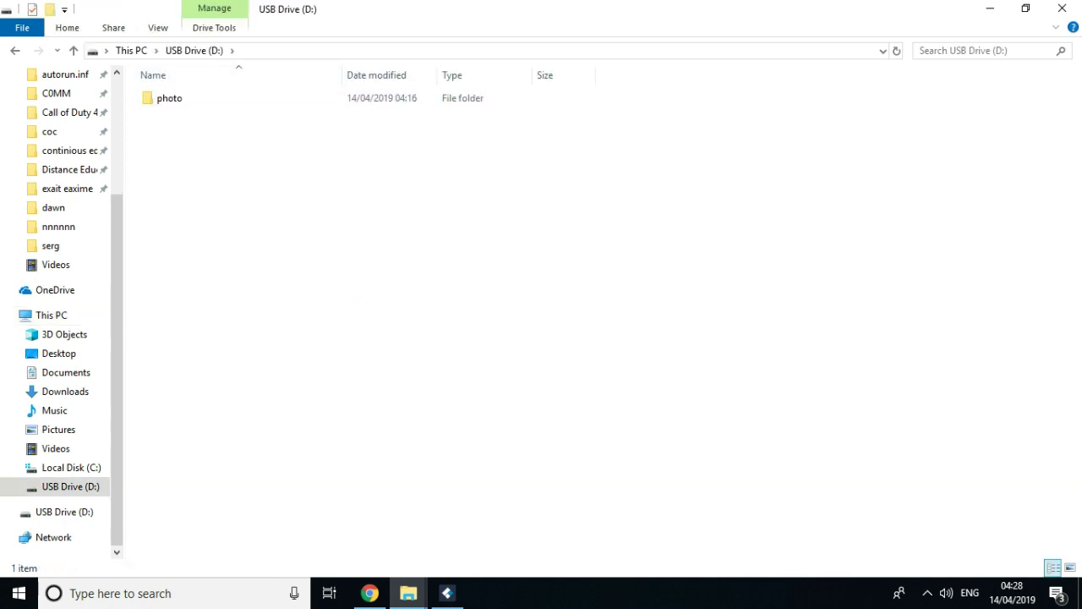
pyautogui.rightClick(281, 225)
pyautogui.click(331, 288)
pyautogui.rightClick(233, 188)
pyautogui.click(271, 297)
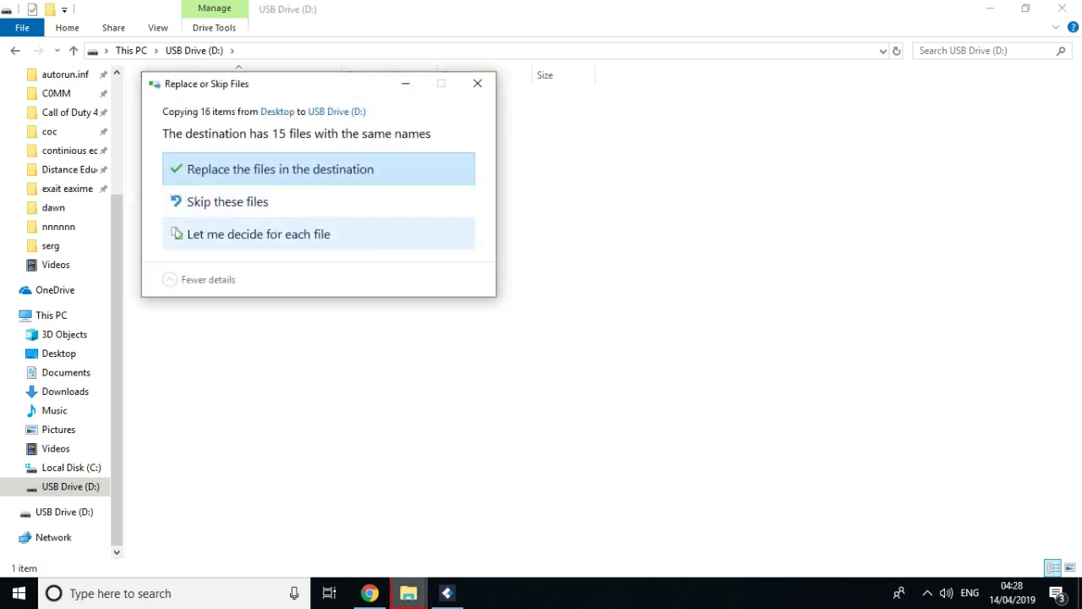
pyautogui.click(280, 161)
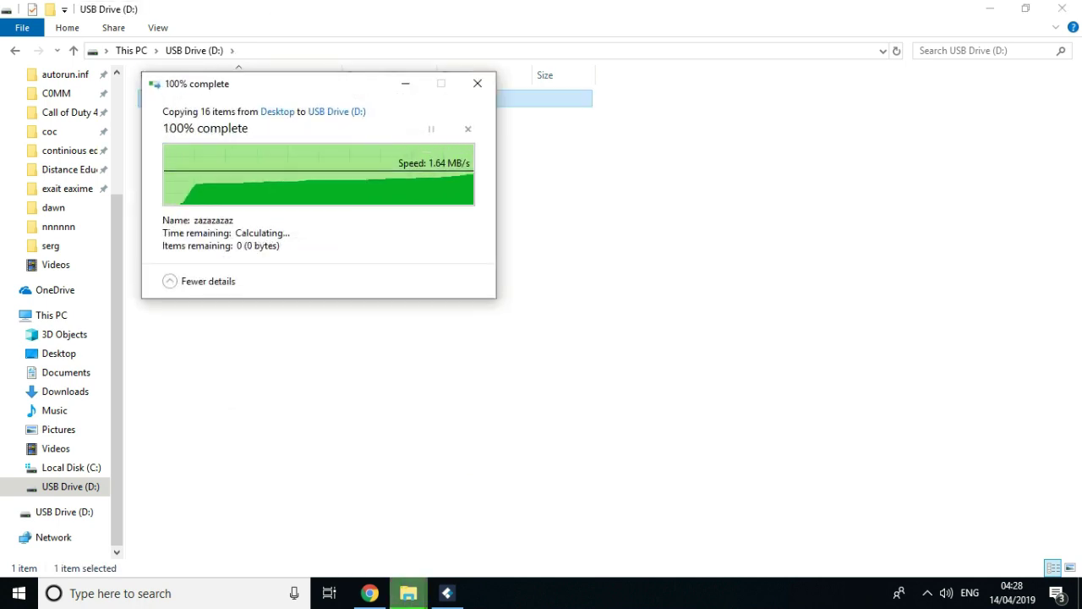
# Open the photo folder on USB Drive (D:) and look through the copied pictures.
pyautogui.doubleClick(229, 98)
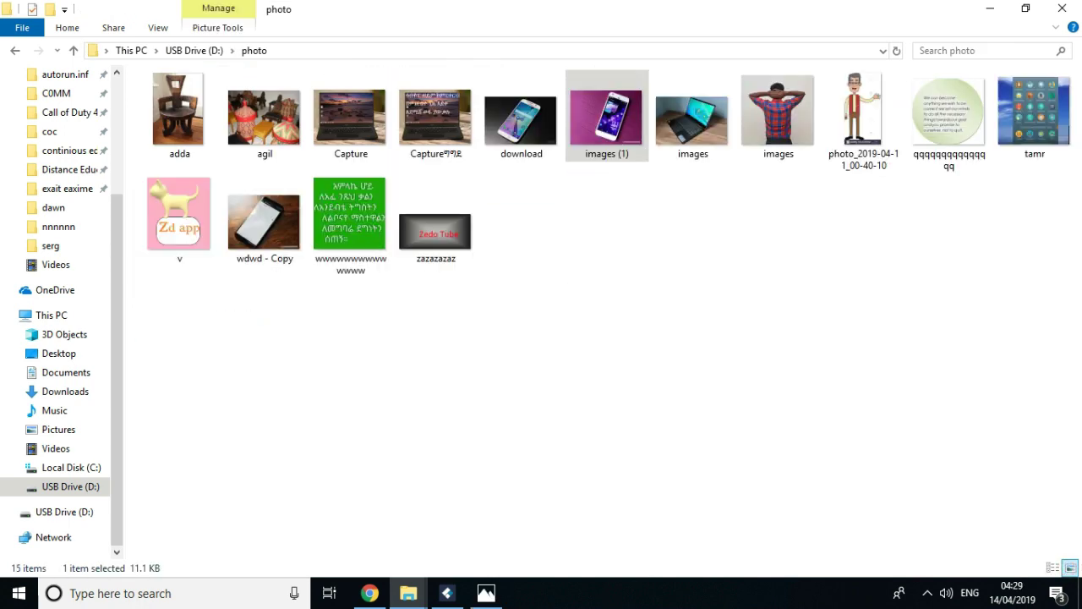
pyautogui.rightClick(554, 209)
pyautogui.click(604, 274)
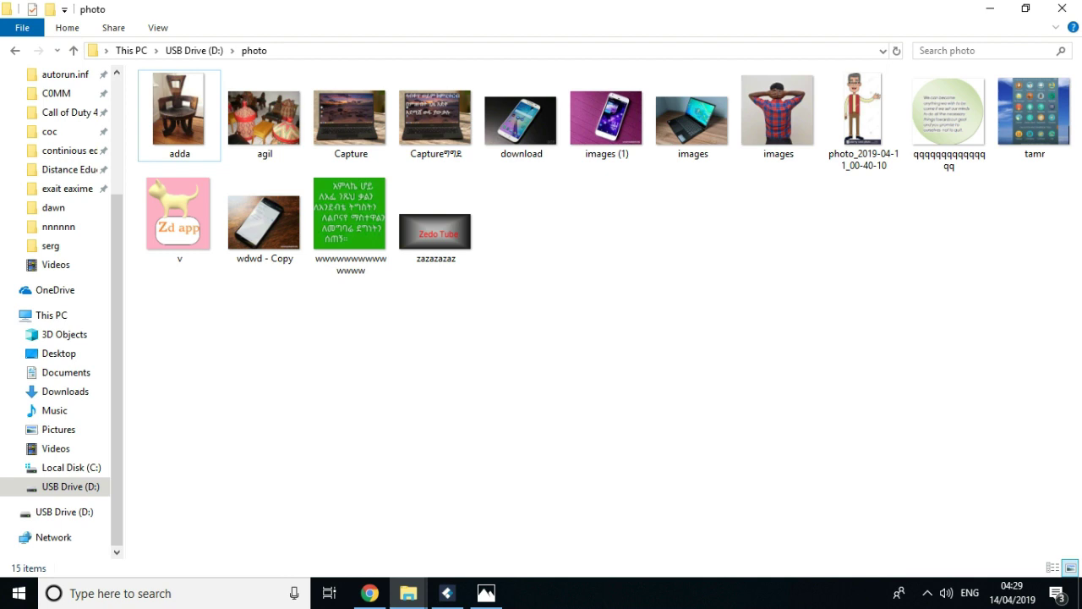
pyautogui.click(171, 105)
pyautogui.click(264, 132)
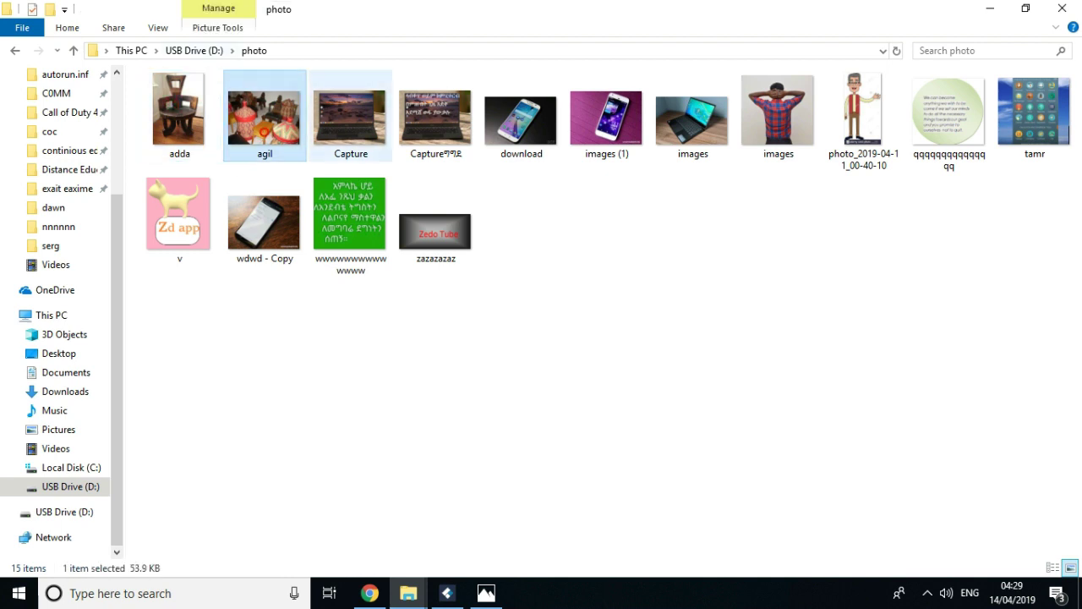
pyautogui.click(350, 131)
pyautogui.click(507, 126)
pyautogui.click(607, 127)
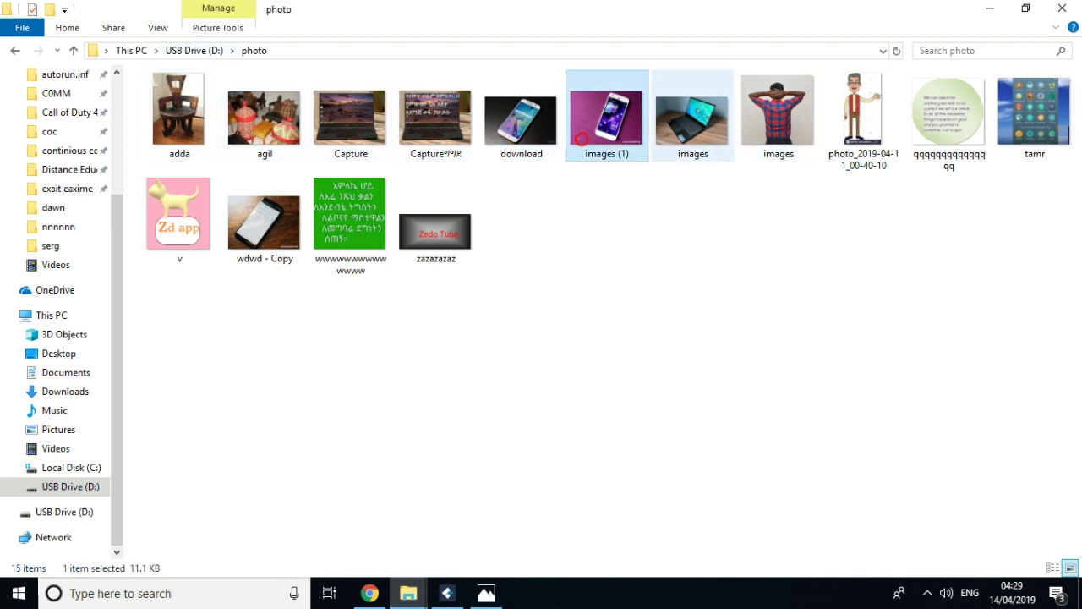
pyautogui.click(778, 127)
pyautogui.click(862, 118)
pyautogui.click(942, 127)
pyautogui.click(1033, 126)
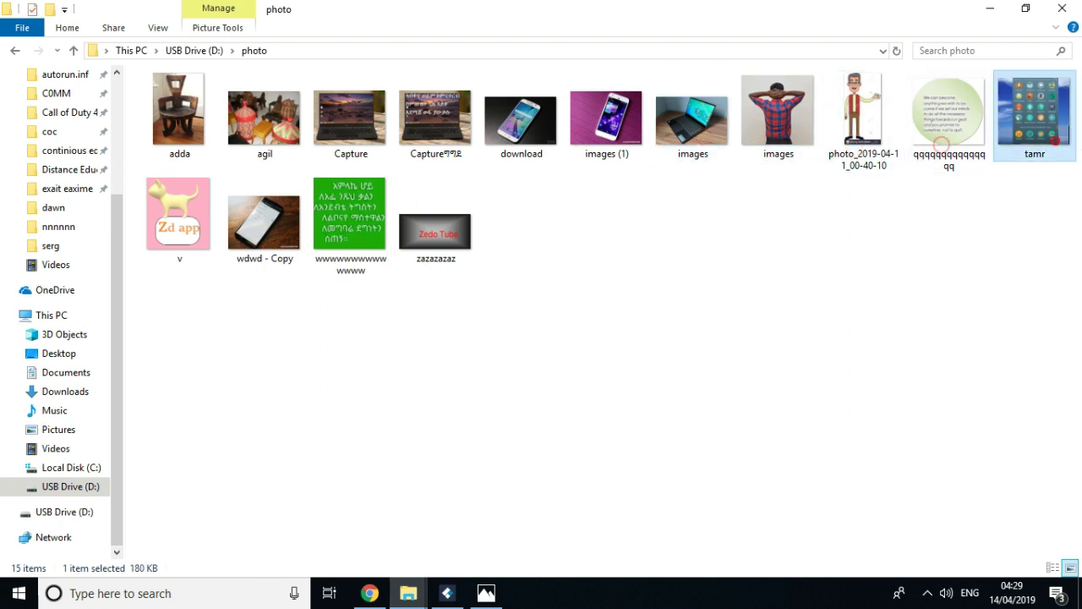
pyautogui.click(363, 219)
# Return to This PC and quick-format USB Drive (D:) as FAT32 with 8192-byte allocation units, even though the drive is in use.
pyautogui.hotkey('alt', 'Up')
pyautogui.hotkey('alt', 'Up')
pyautogui.rightClick(404, 209)
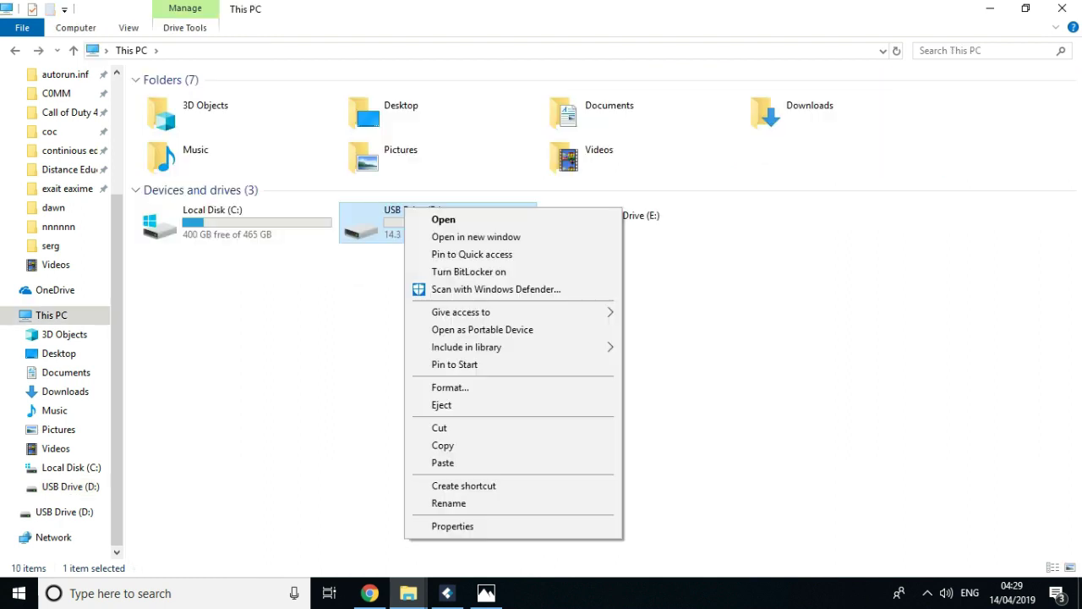
pyautogui.click(456, 387)
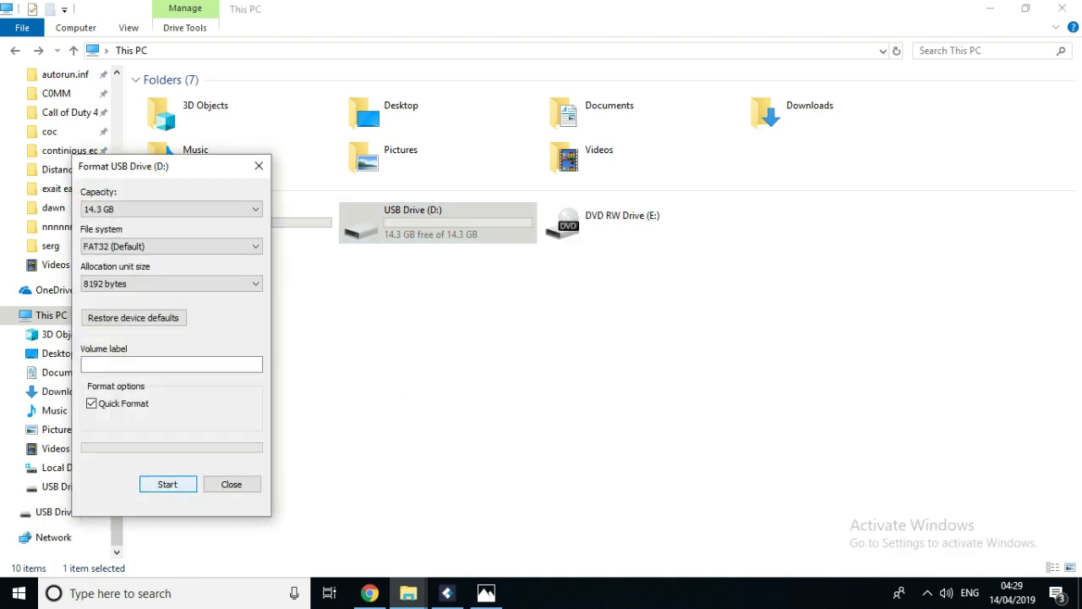
pyautogui.click(169, 483)
pyautogui.click(578, 297)
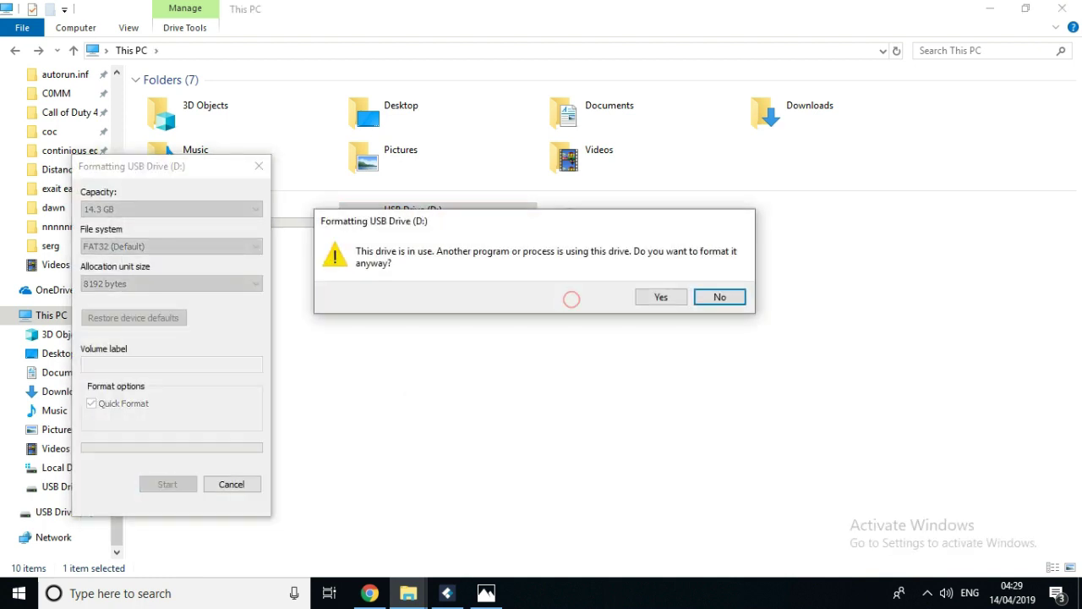
pyautogui.click(661, 296)
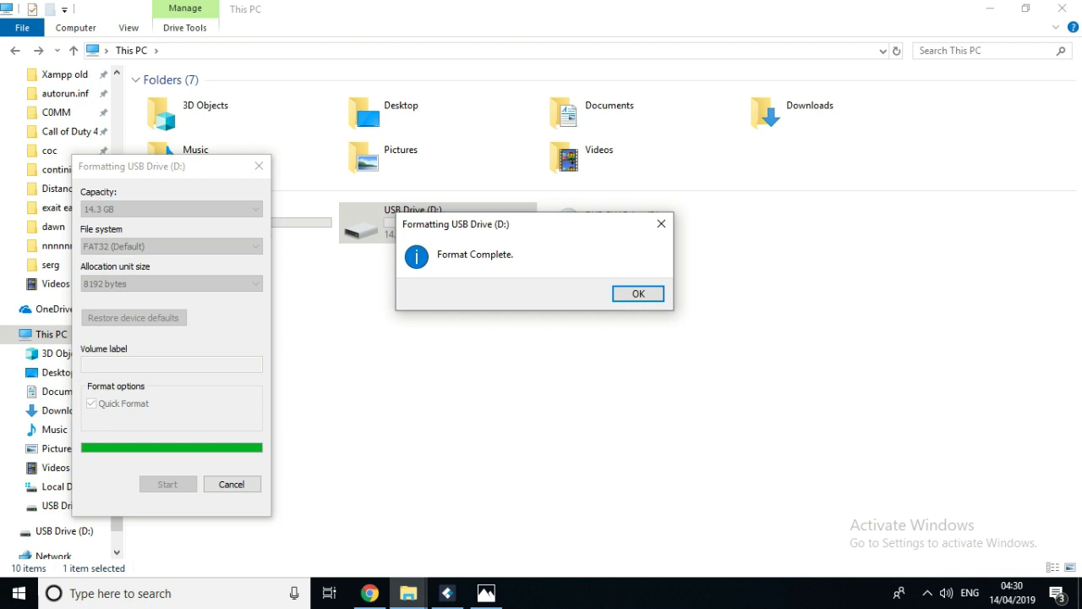
pyautogui.click(644, 293)
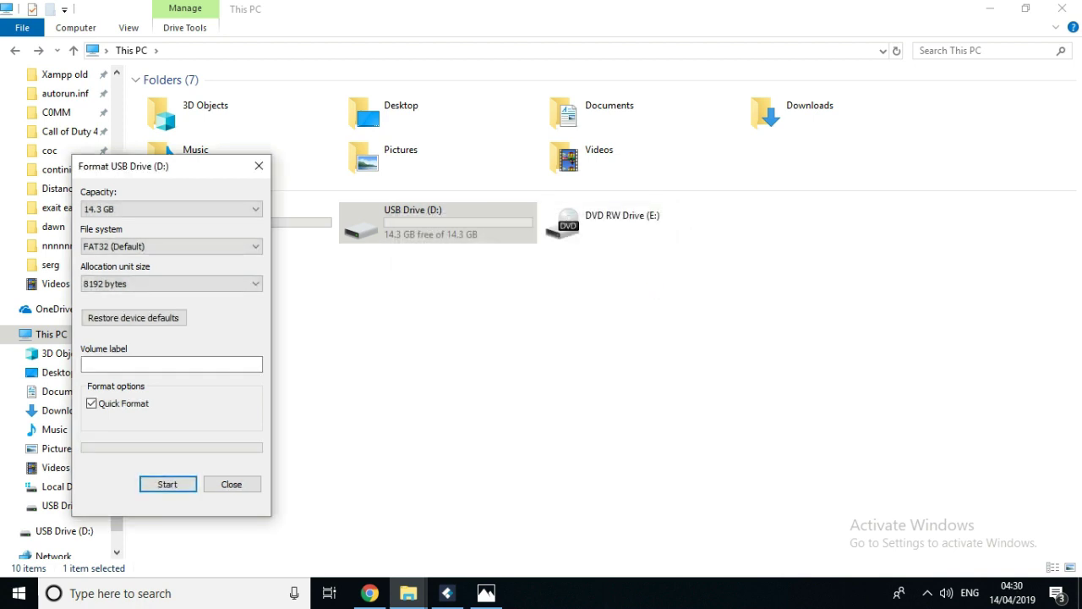
pyautogui.click(231, 485)
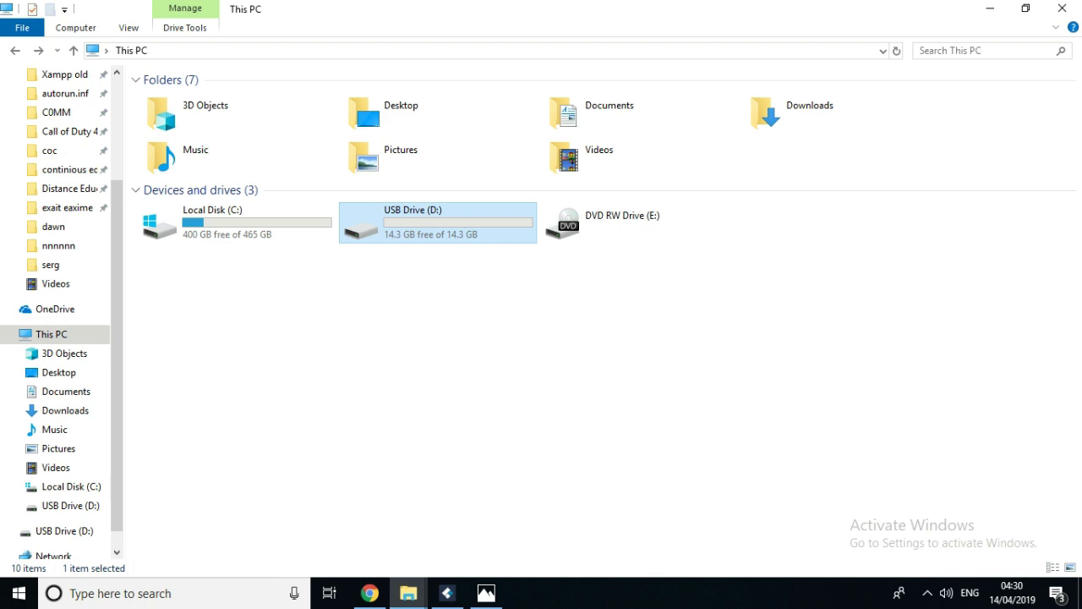
# Open USB Drive (D:) and refresh its listing to check its contents after formatting.
pyautogui.doubleClick(452, 234)
pyautogui.rightClick(341, 204)
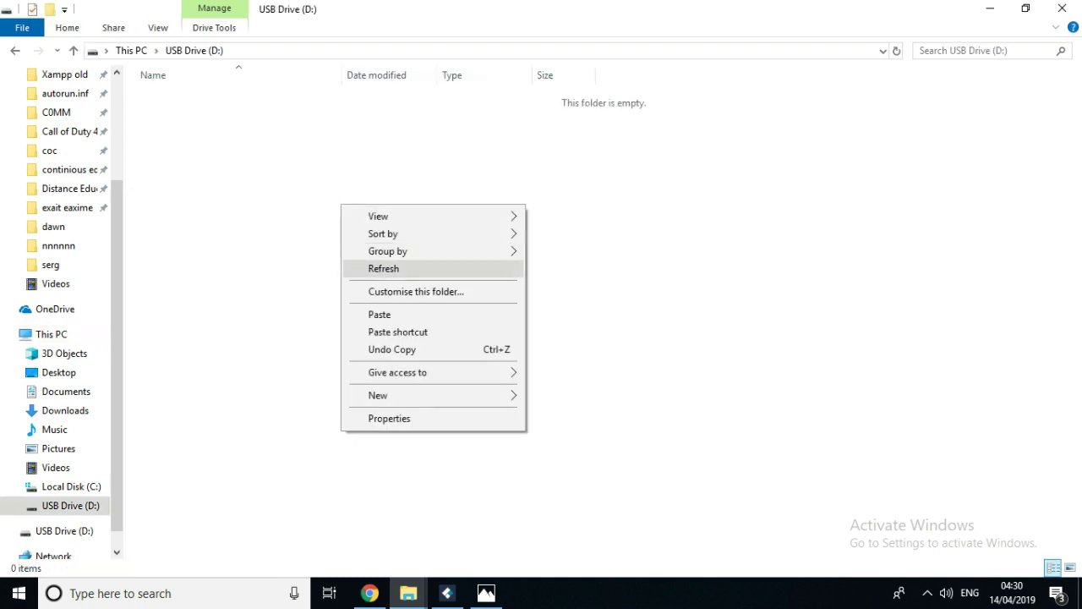
pyautogui.click(412, 268)
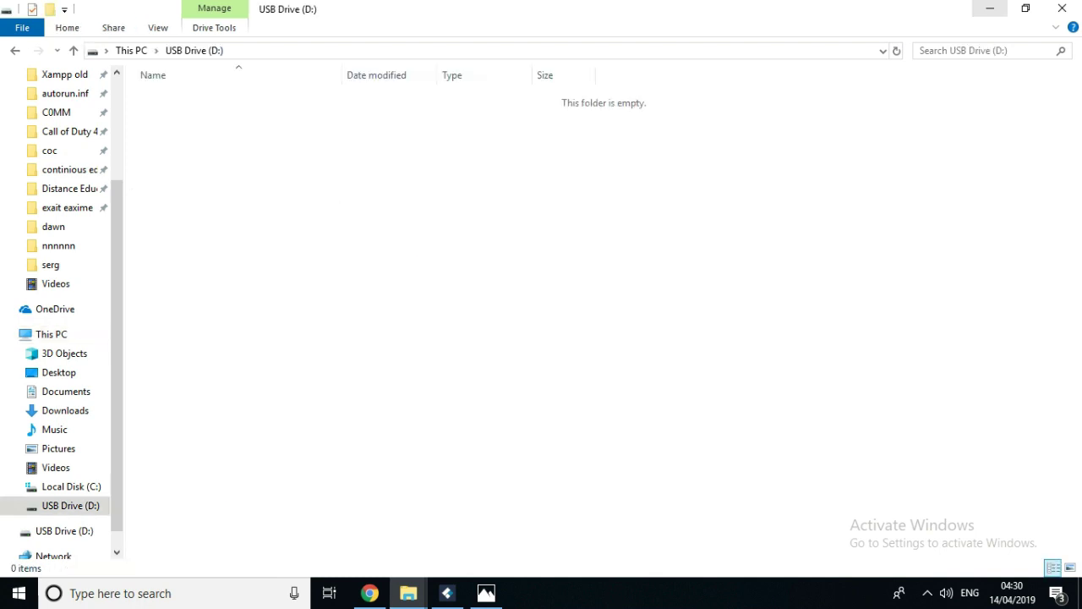
# Minimize File Explorer and switch to Wondershare Recoverit to start External Devices Recovery.
pyautogui.click(989, 9)
pyautogui.rightClick(581, 139)
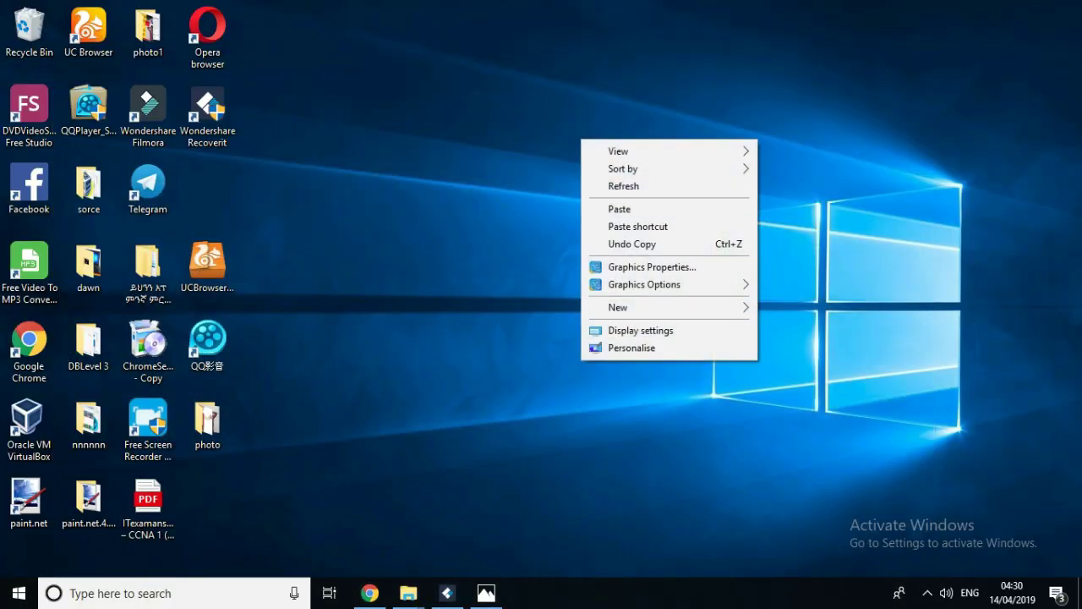
pyautogui.click(622, 185)
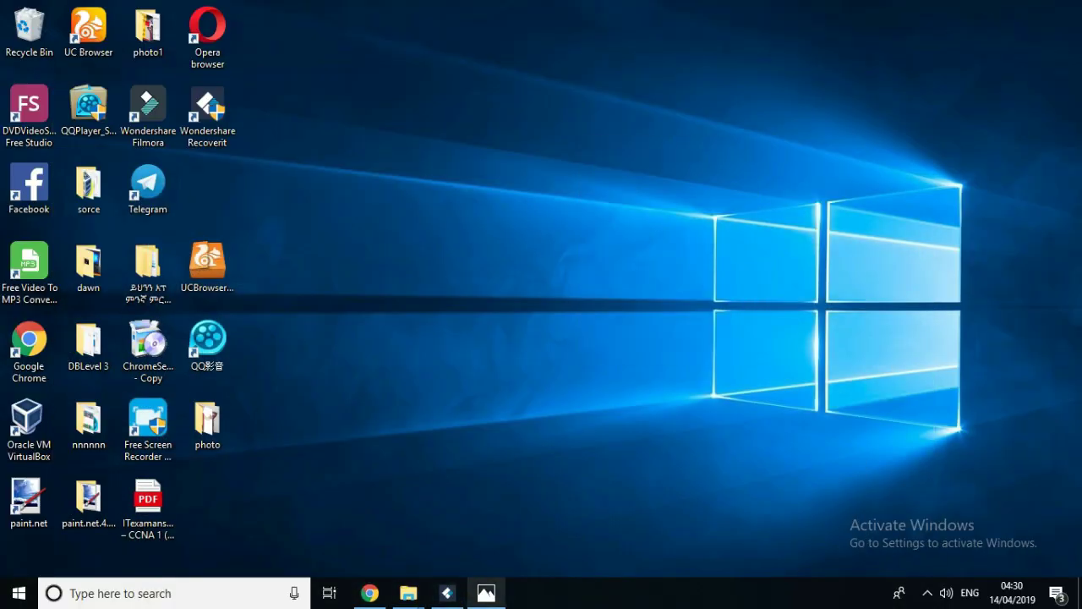
pyautogui.click(447, 592)
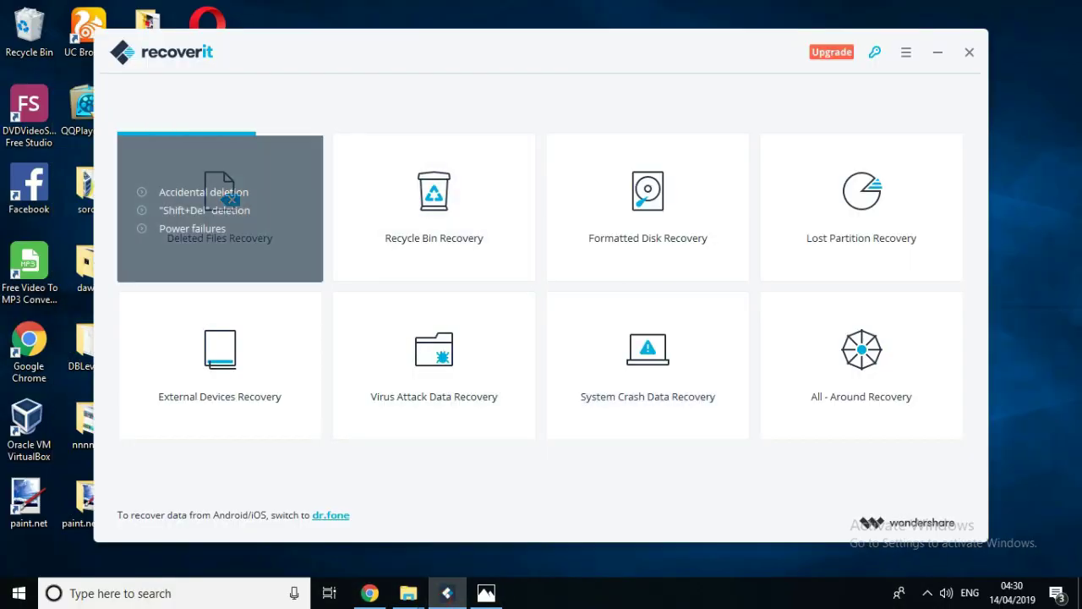
pyautogui.click(220, 365)
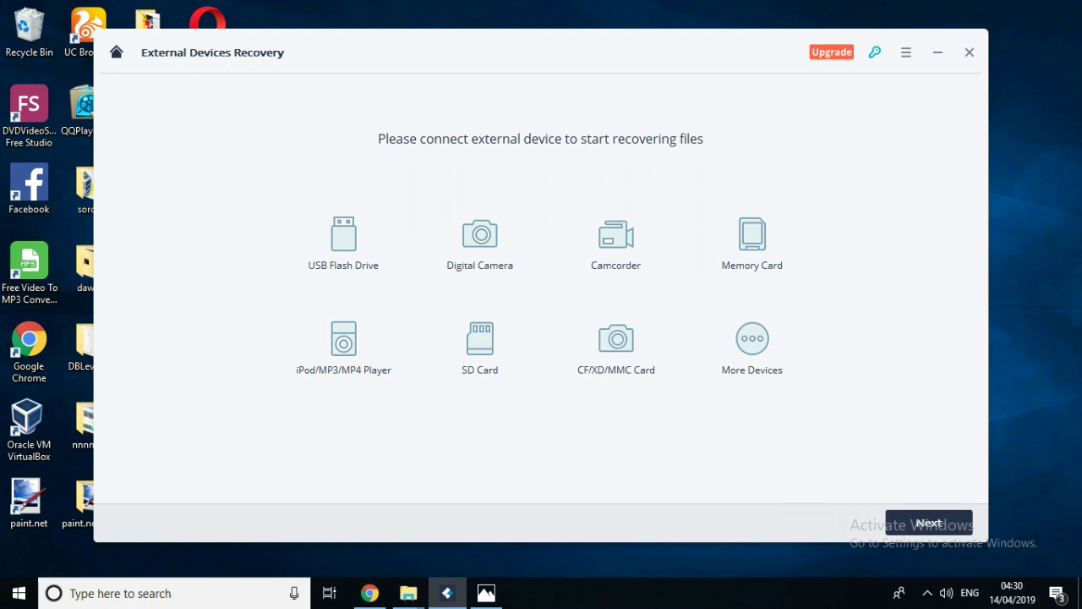
# Scan the external drive Removable Disk (D:) for lost files and dismiss the scan completion notice.
pyautogui.click(929, 523)
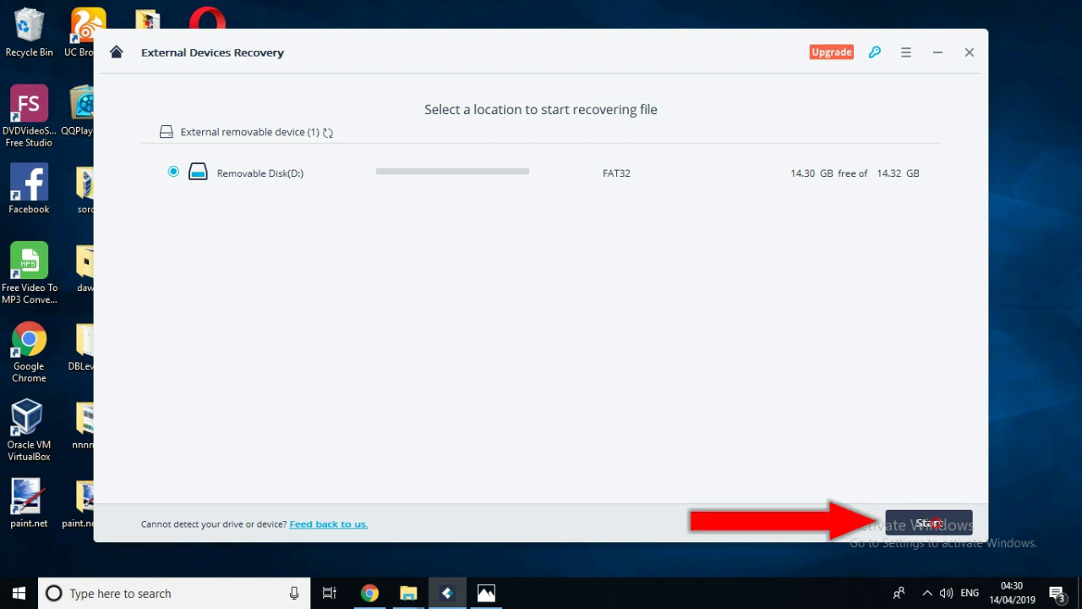
pyautogui.click(928, 522)
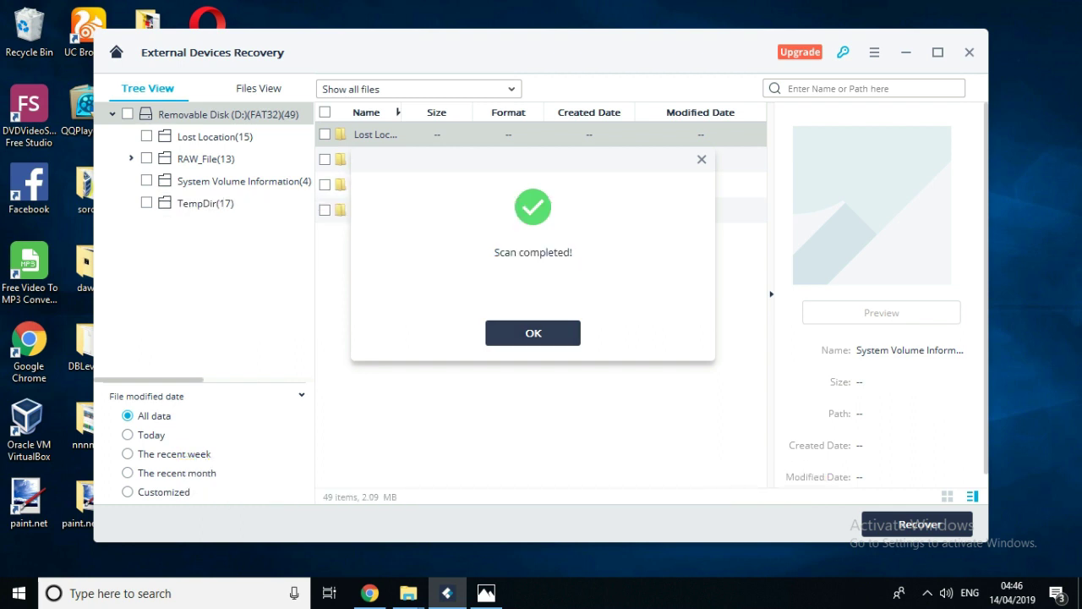
pyautogui.press('Return')
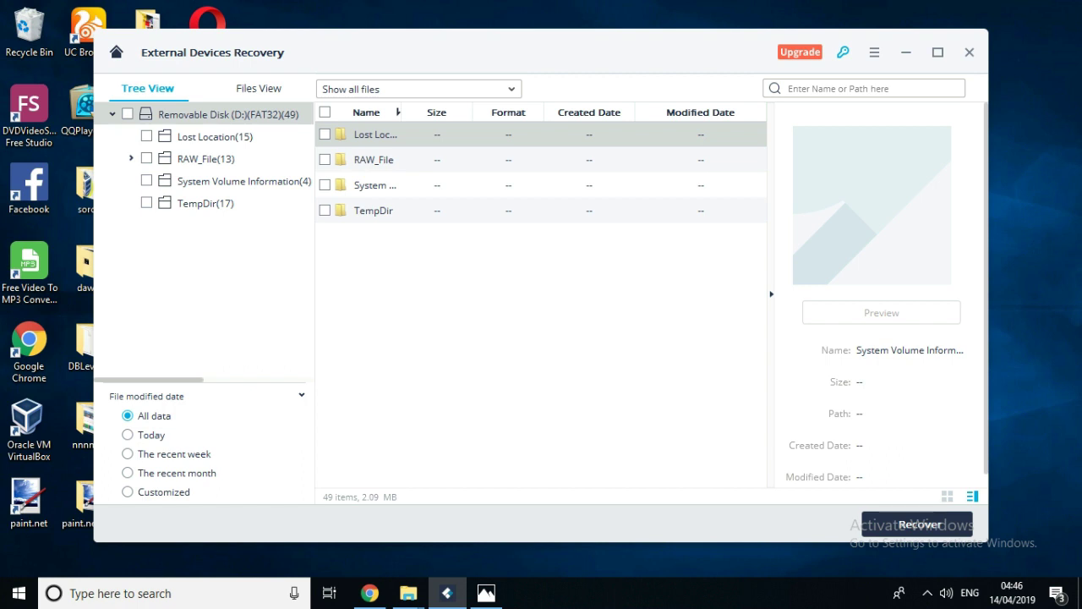
# Recover the PNG photo folder from the file-type view with the free version, saving to source drive D: despite the warning.
pyautogui.click(258, 88)
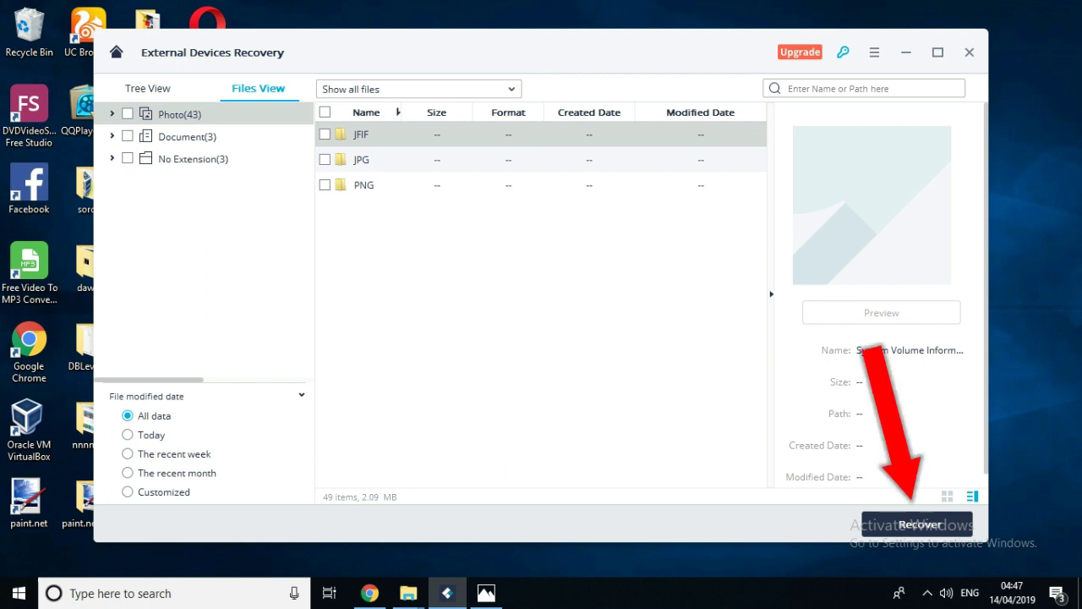
pyautogui.click(325, 185)
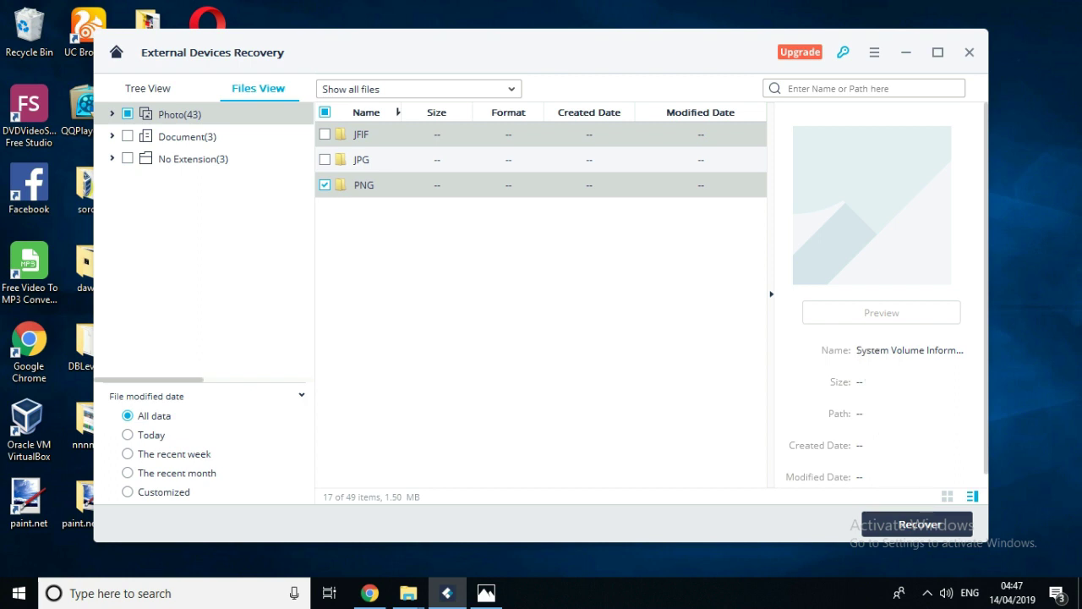
pyautogui.click(920, 524)
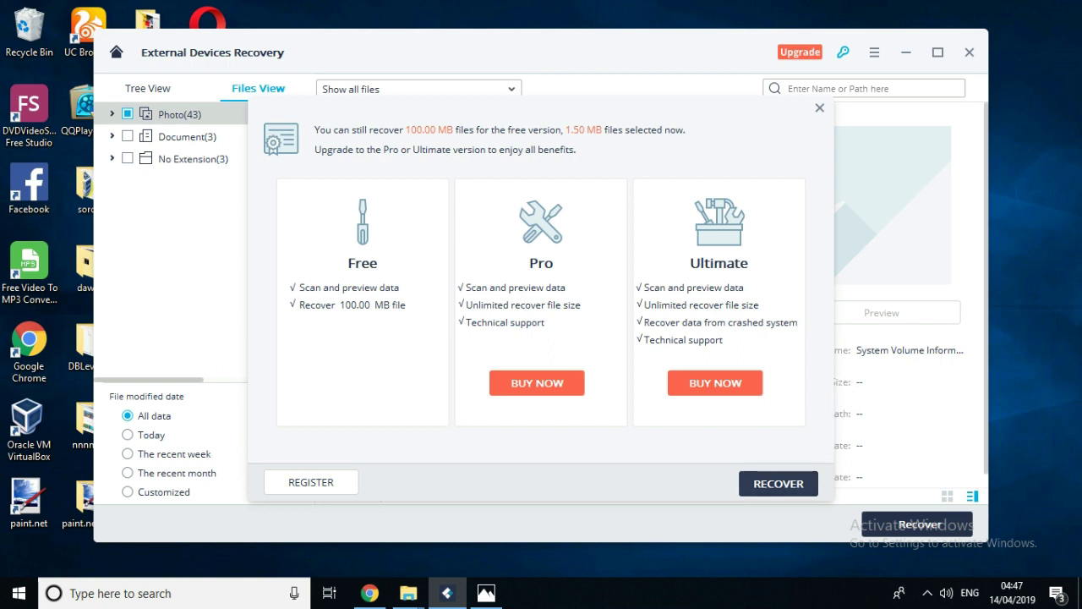
pyautogui.click(778, 483)
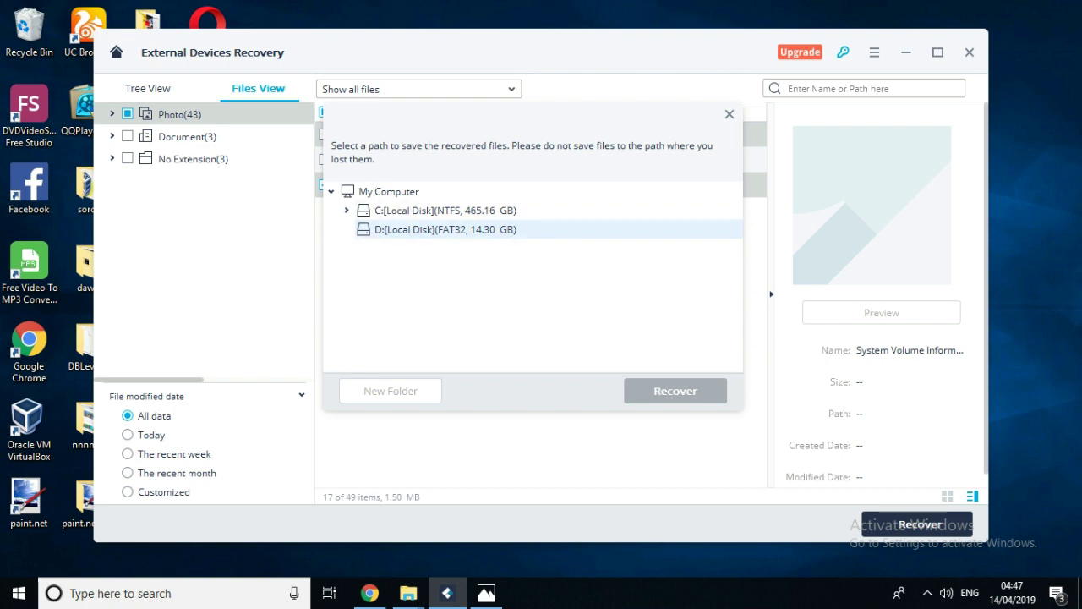
pyautogui.click(487, 229)
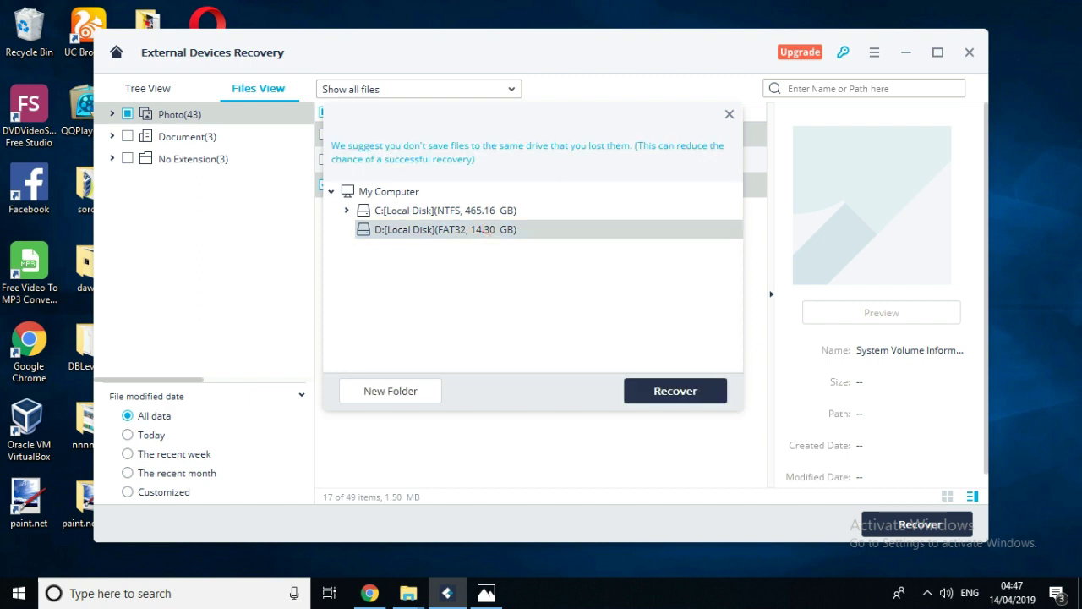
pyautogui.click(659, 393)
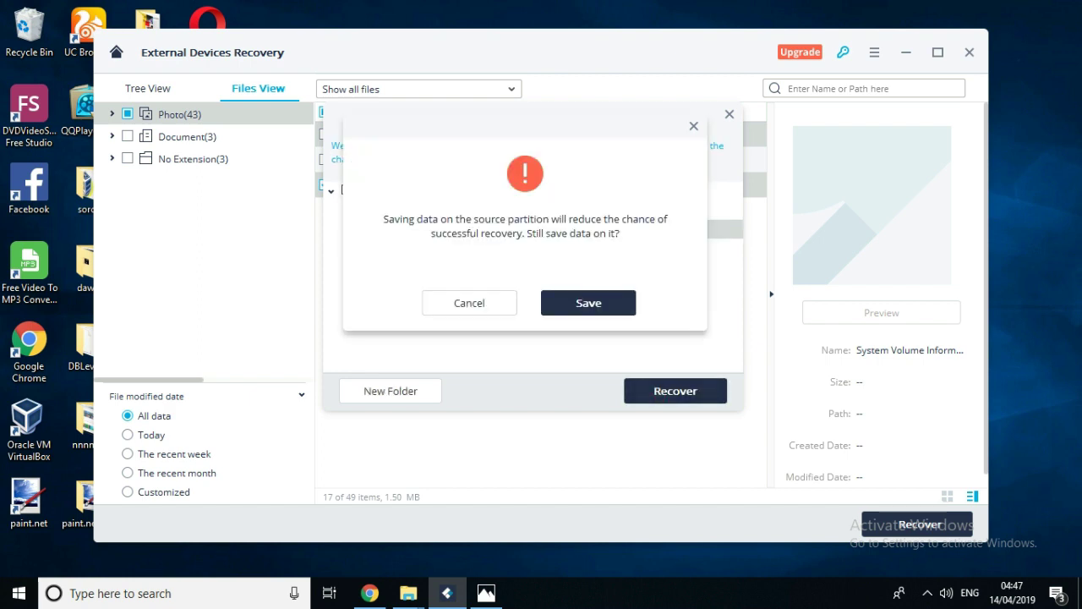
pyautogui.click(580, 302)
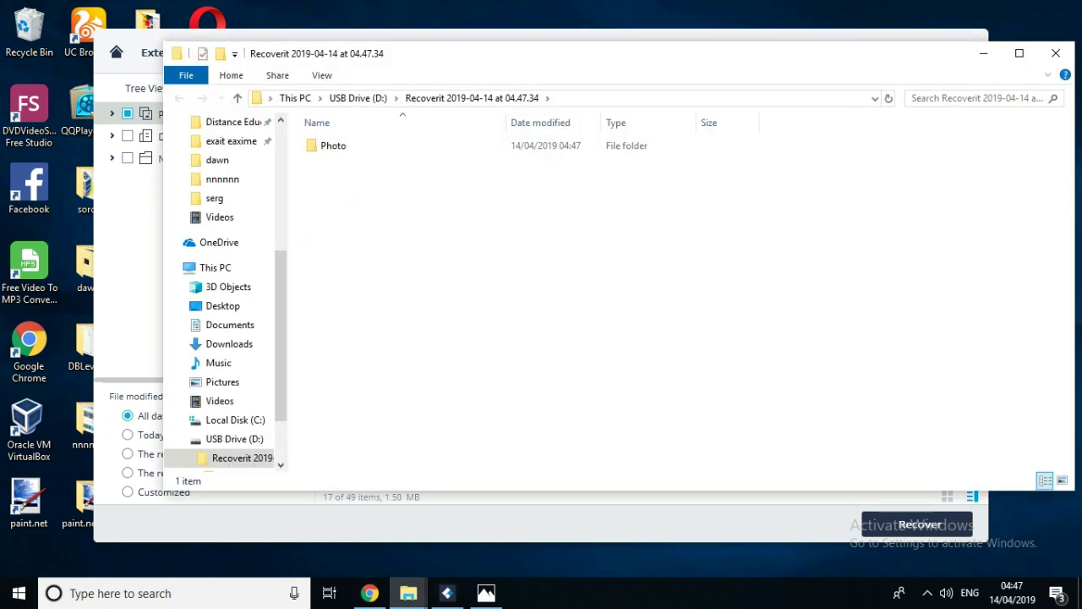
# Open the recovered Photo folder's PNG subfolder, display its files as large thumbnails and refresh the listing.
pyautogui.doubleClick(362, 145)
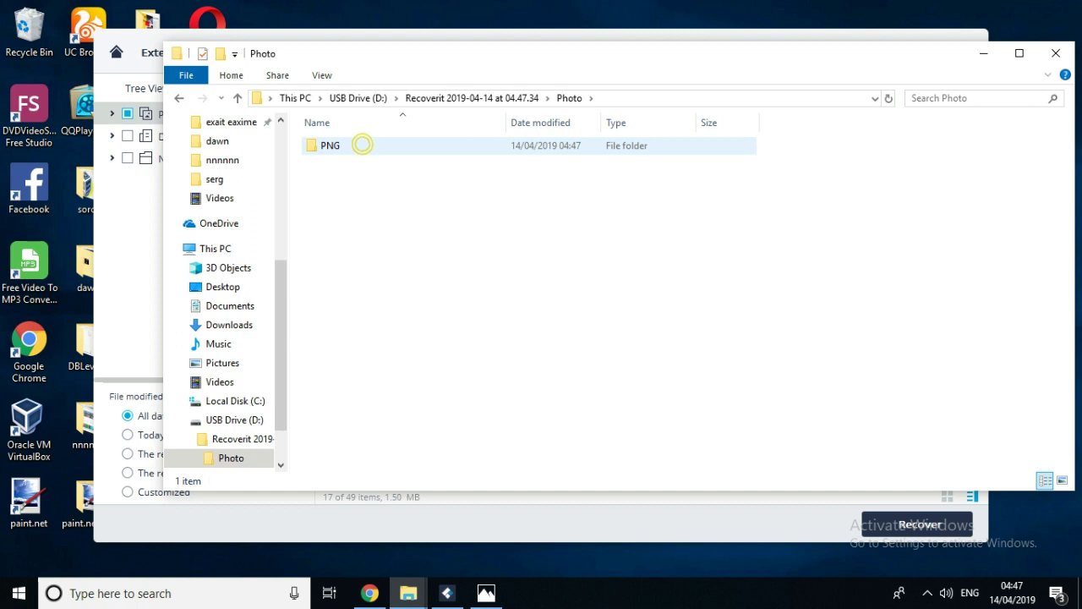
pyautogui.doubleClick(362, 146)
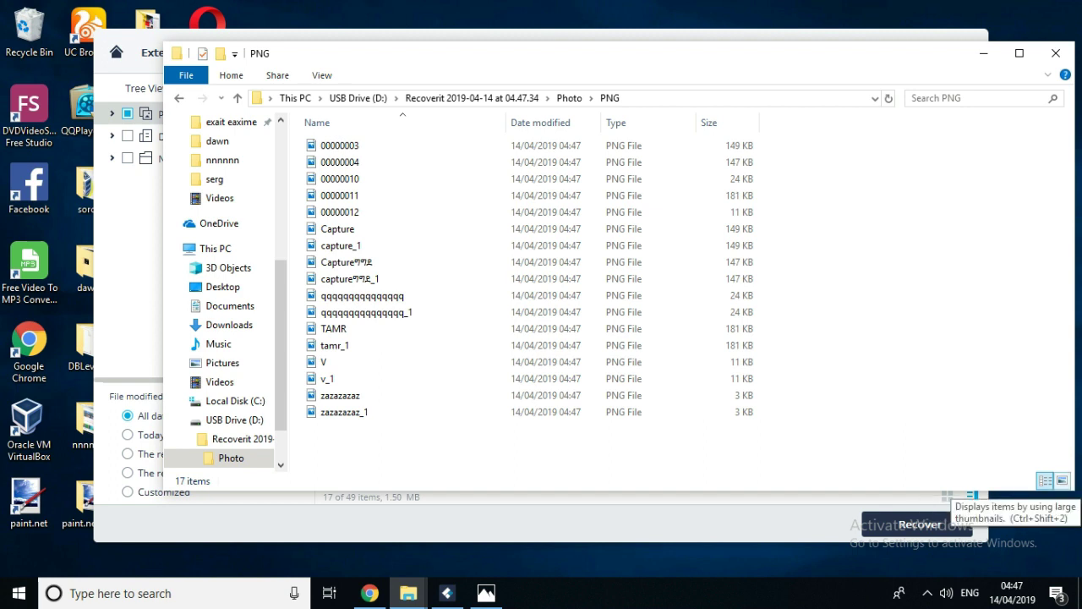
pyautogui.click(1062, 479)
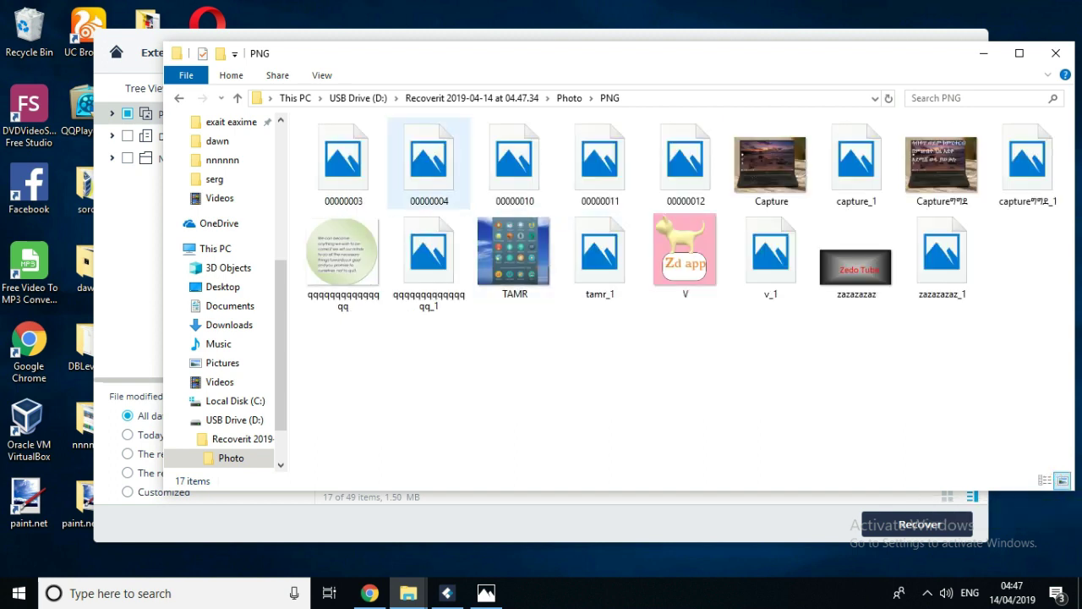
pyautogui.rightClick(661, 327)
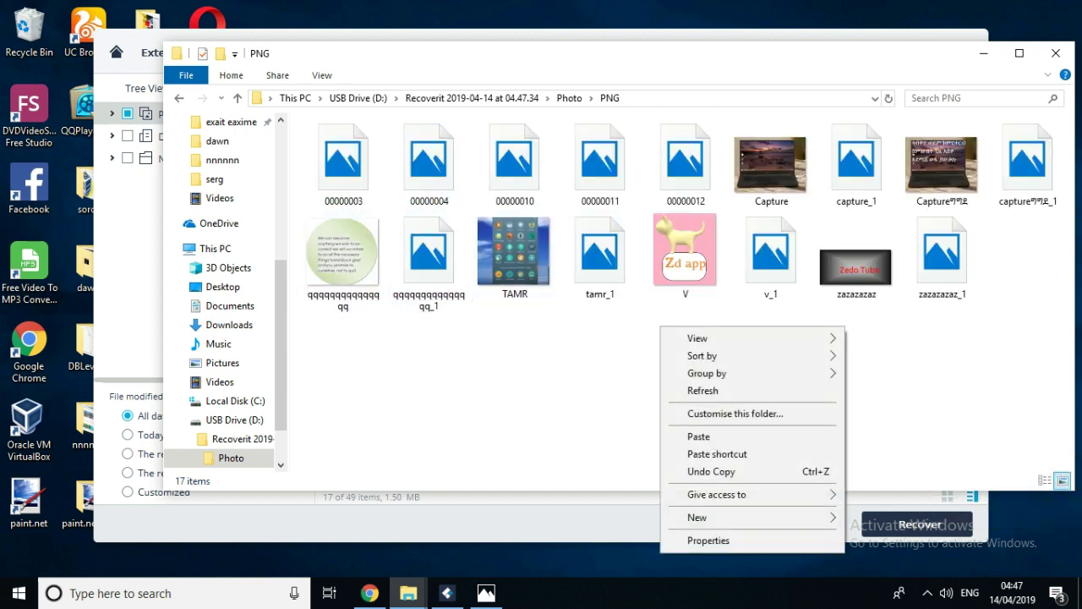
pyautogui.click(699, 387)
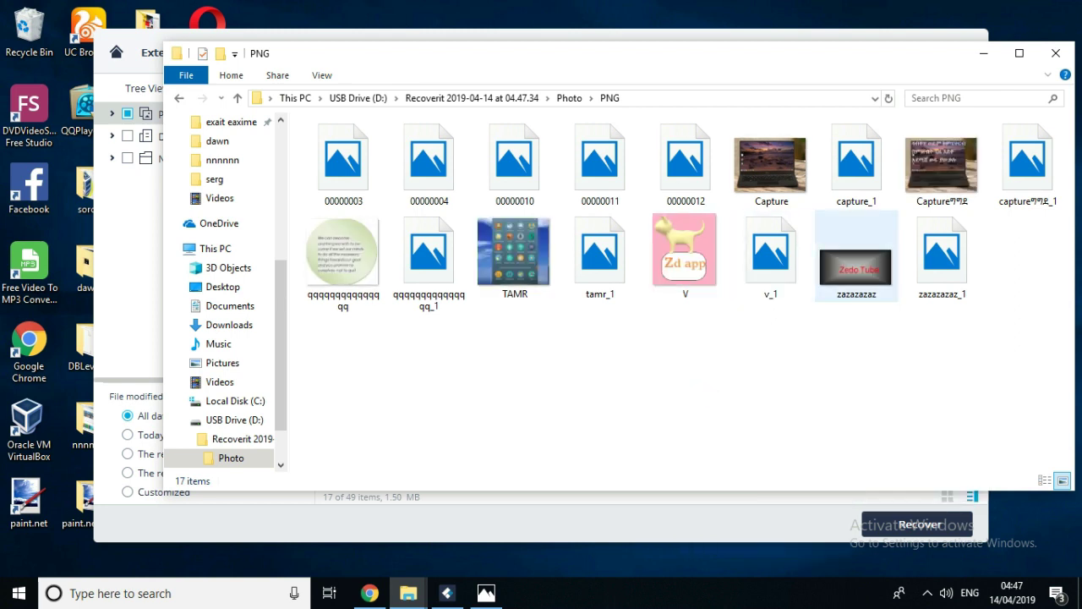
# Examine the recovered pictures that have thumbnails one by one, including Capture, TAMR and V.
pyautogui.click(929, 167)
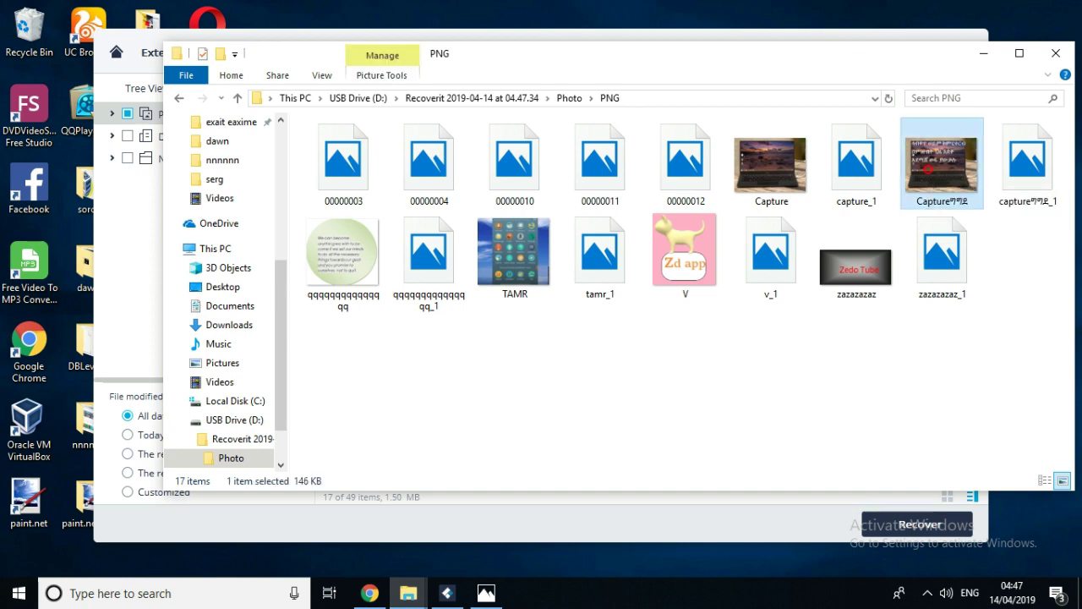
pyautogui.click(780, 166)
pyautogui.click(342, 262)
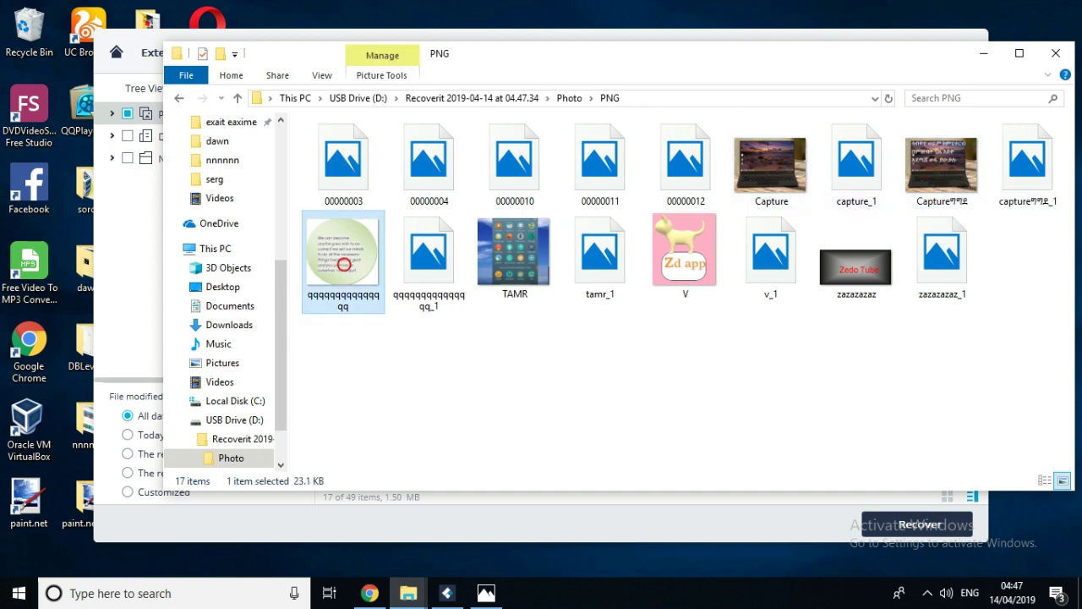
pyautogui.click(668, 260)
pyautogui.click(516, 258)
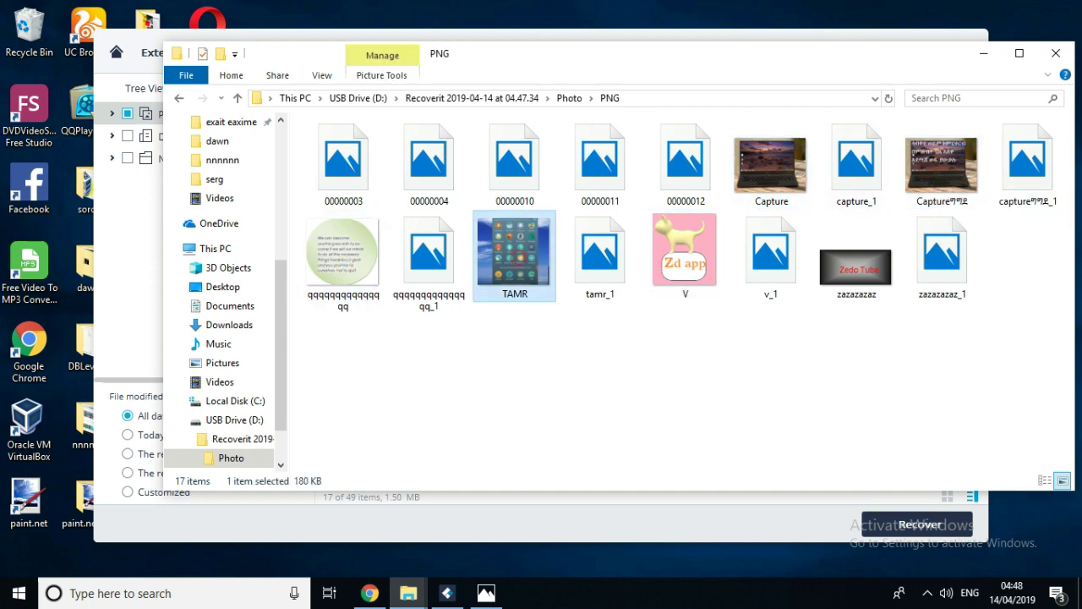
# Go back up to the Recoverit recovery folder on USB Drive (D:) and reopen its Photo and PNG subfolders.
pyautogui.press('BackSpace')
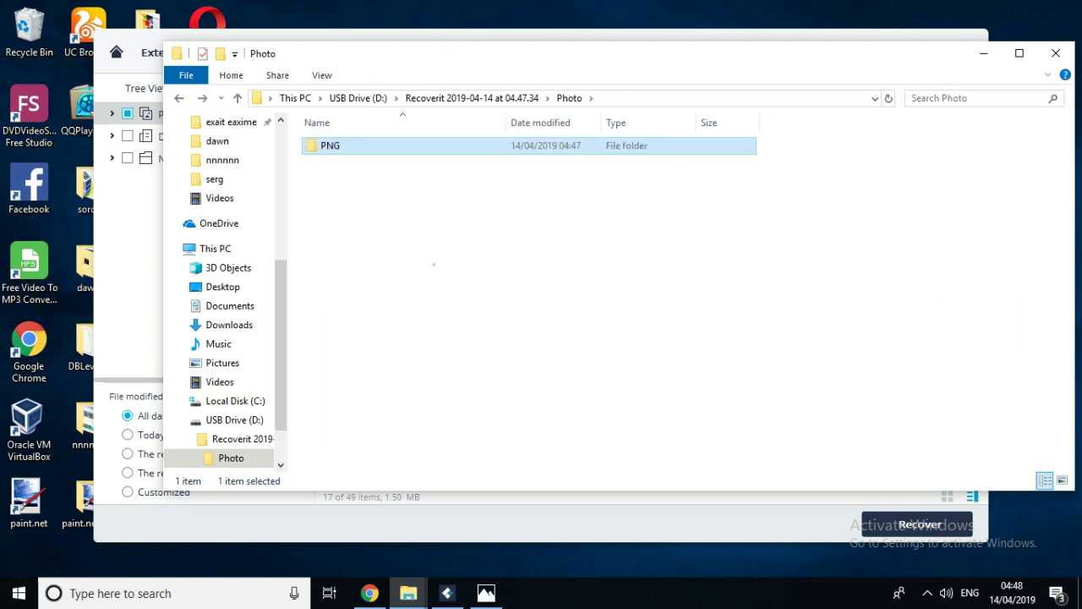
pyautogui.press('BackSpace')
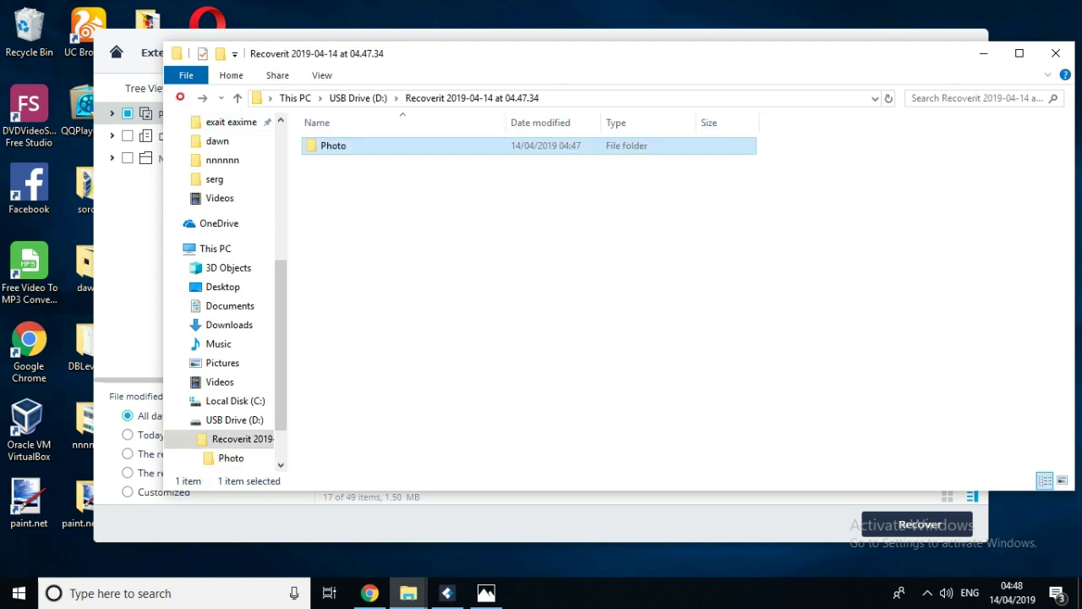
pyautogui.doubleClick(325, 146)
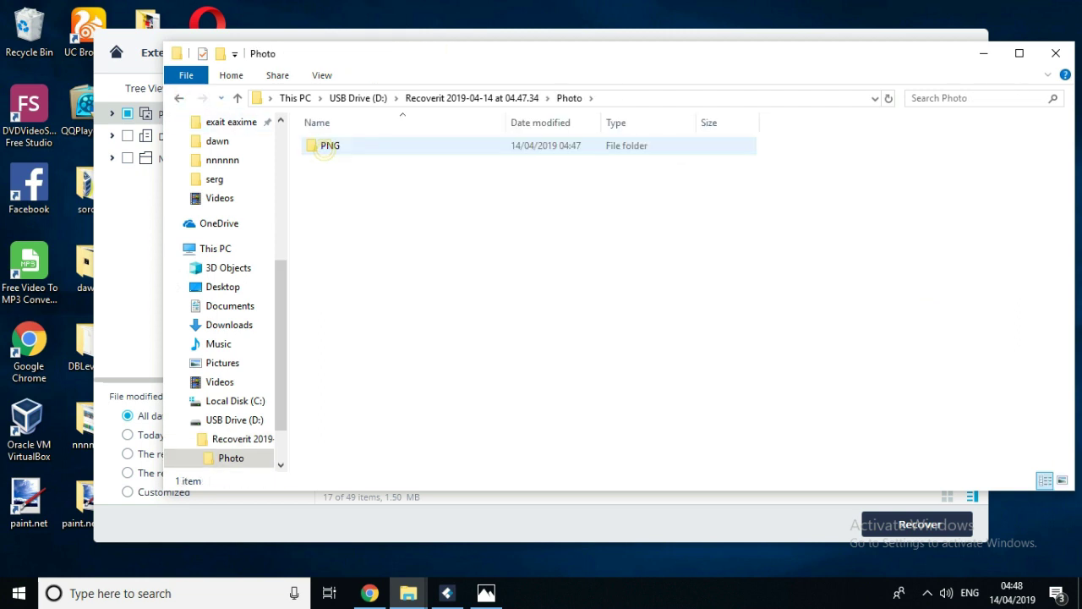
pyautogui.doubleClick(325, 146)
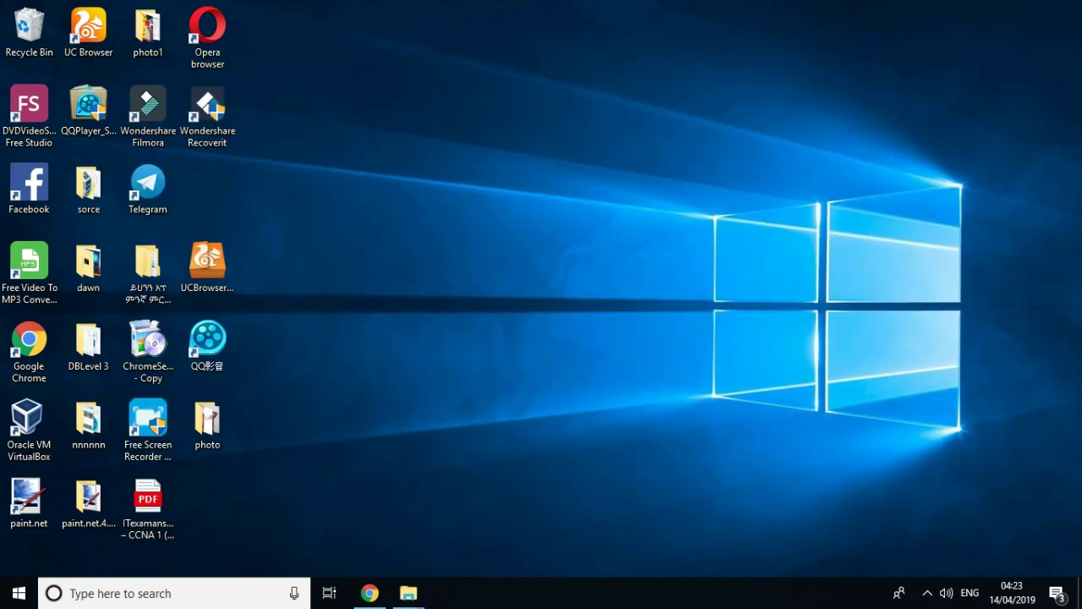